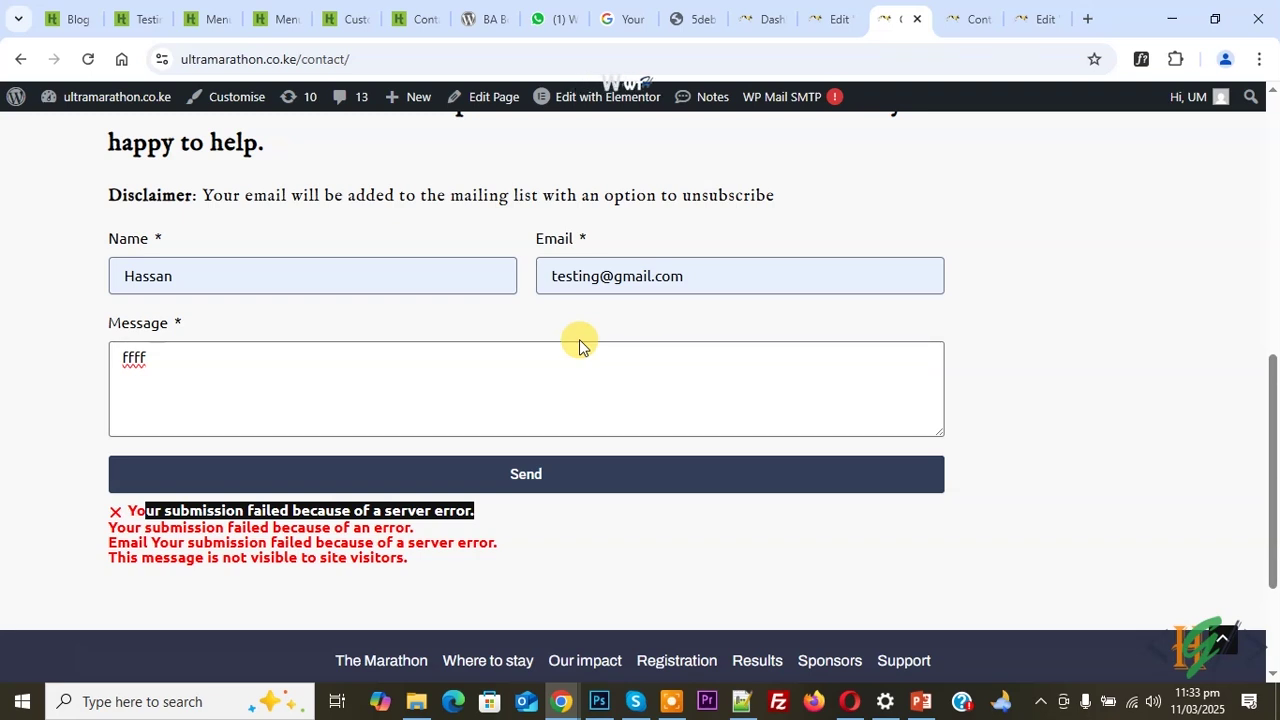
Resubmit the contact form and examine its submission errors on the page and its fields in the Elementor editor
click(533, 531)
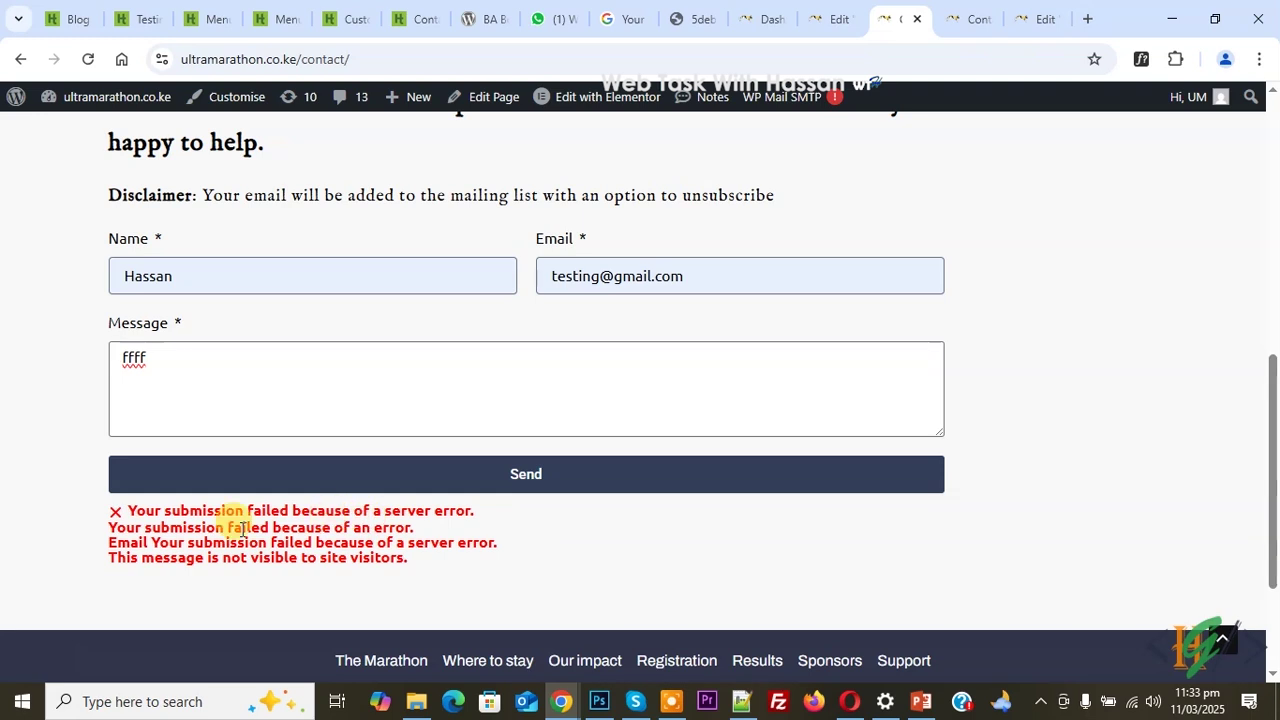
drag(128, 513, 462, 507)
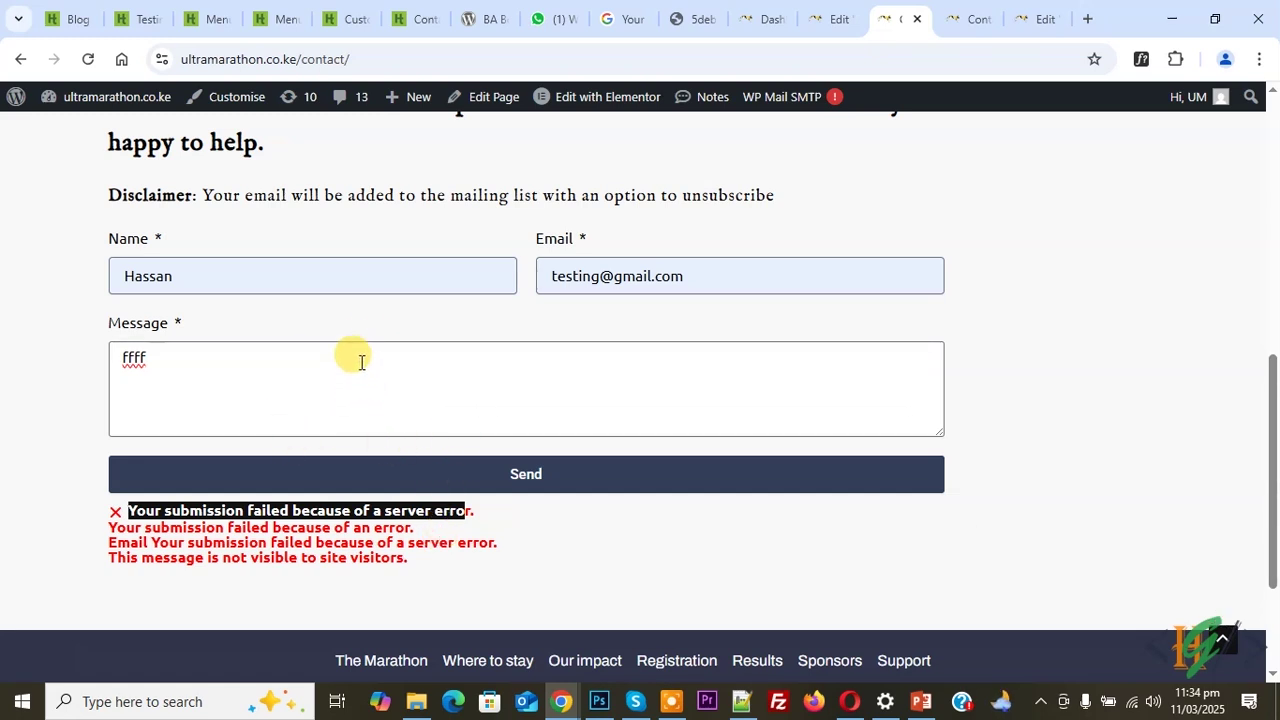
click(451, 480)
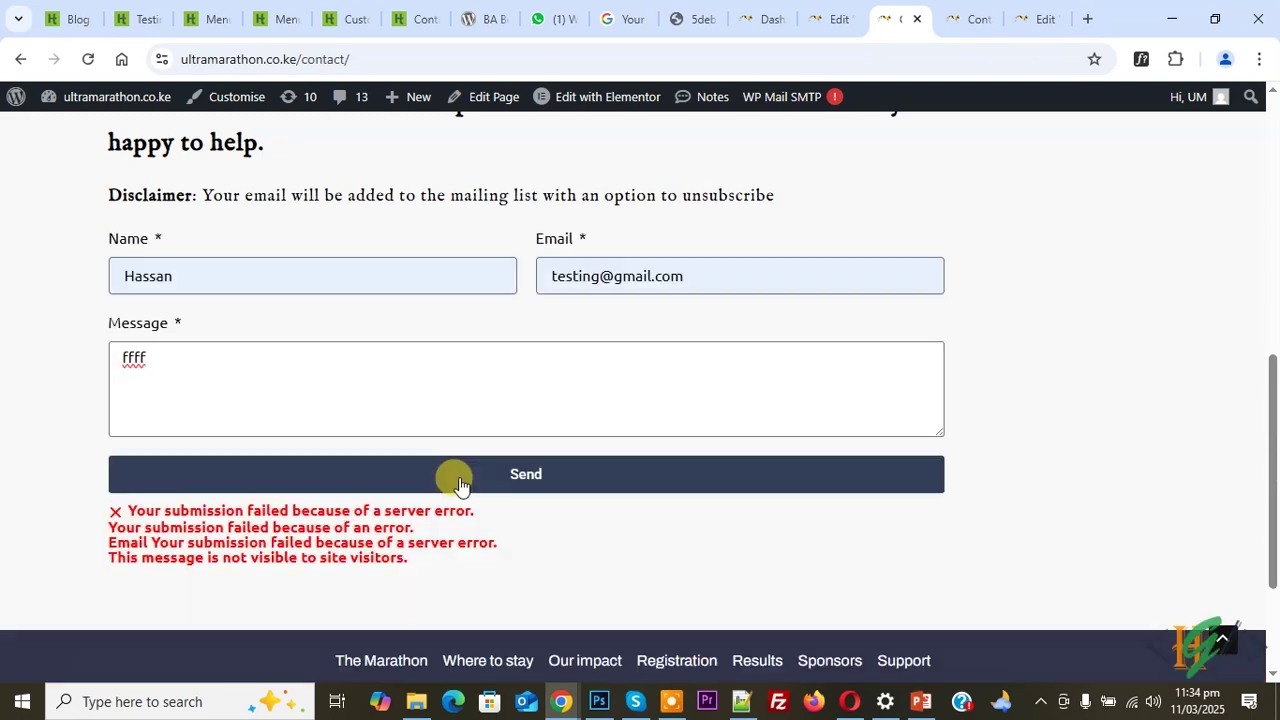
drag(145, 510, 403, 557)
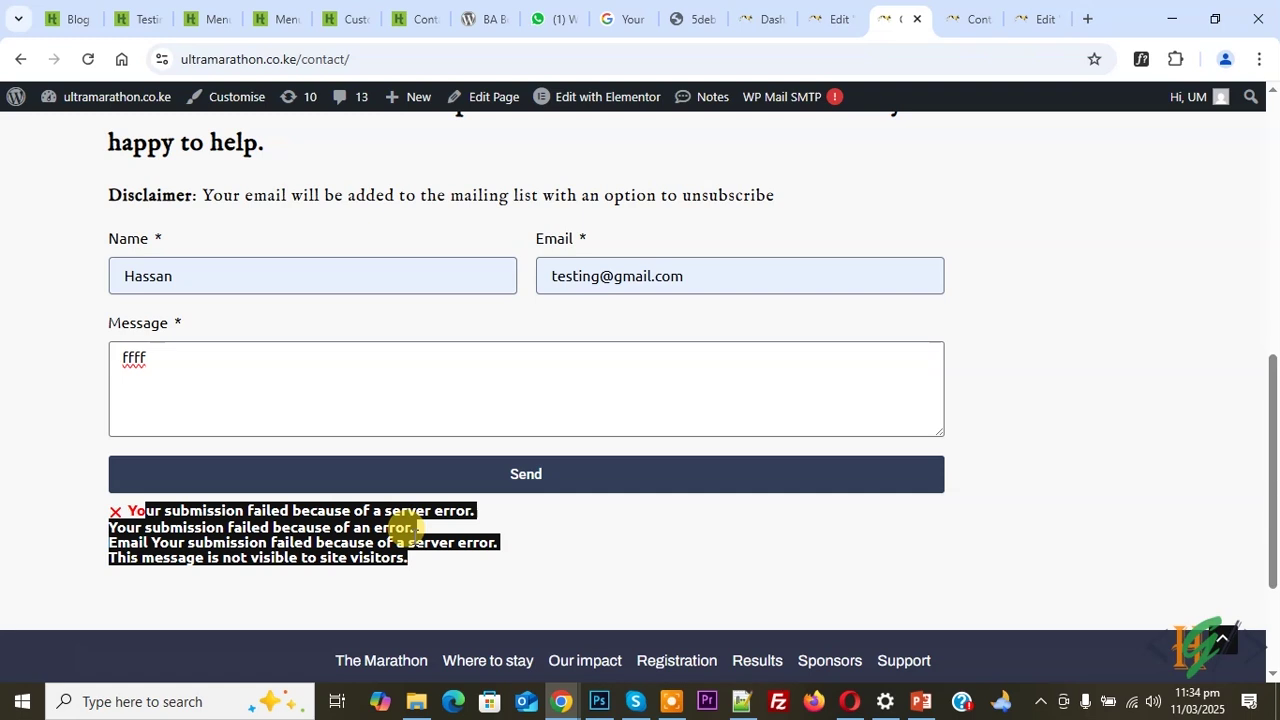
triple_click(300, 540)
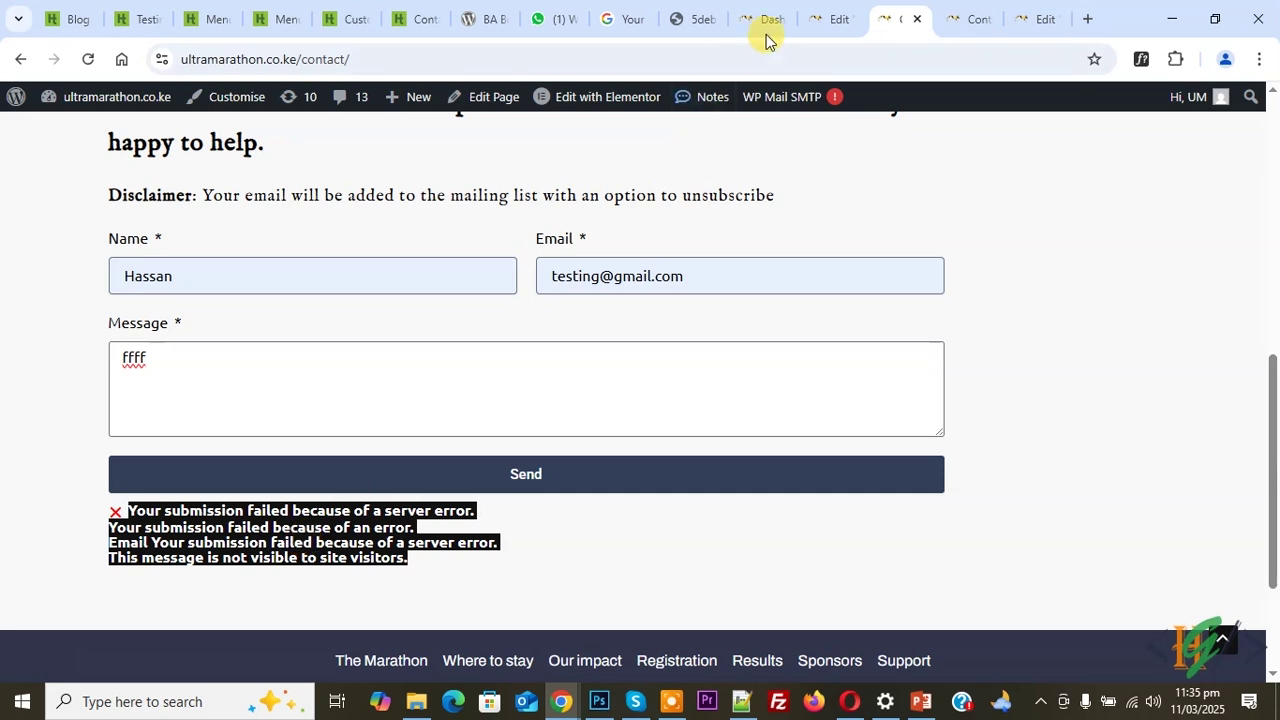
click(826, 18)
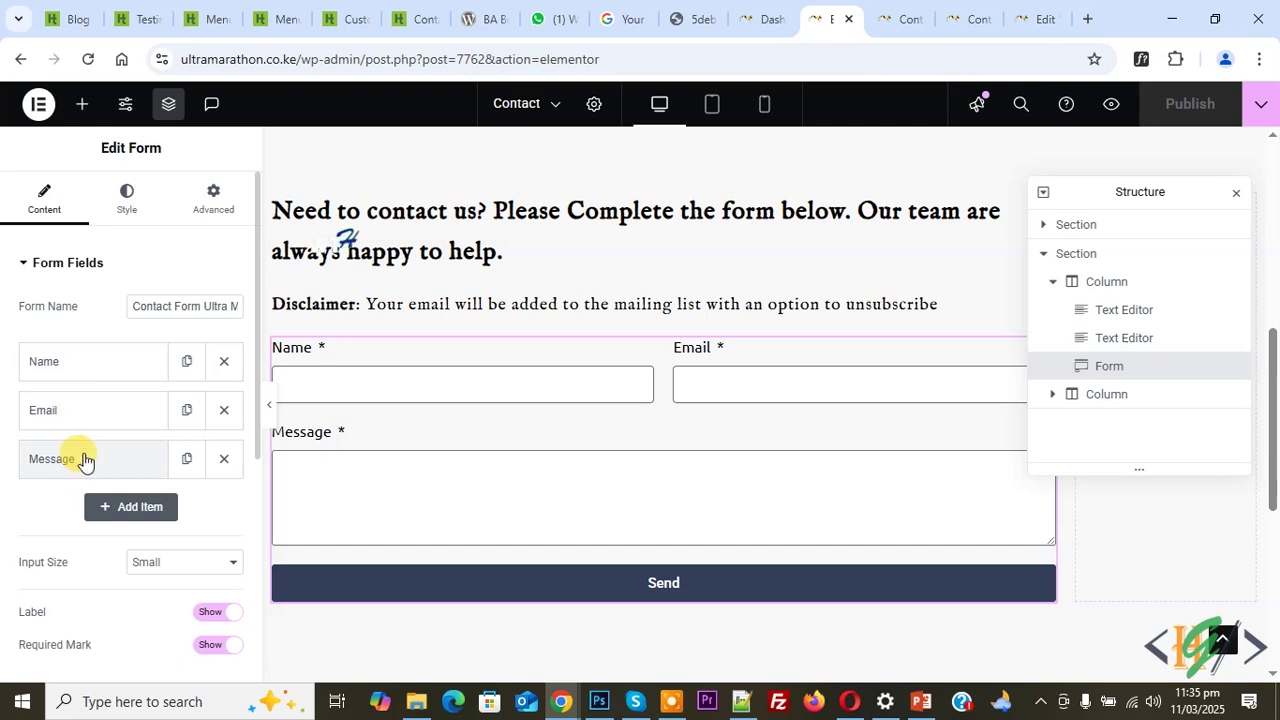
click(892, 16)
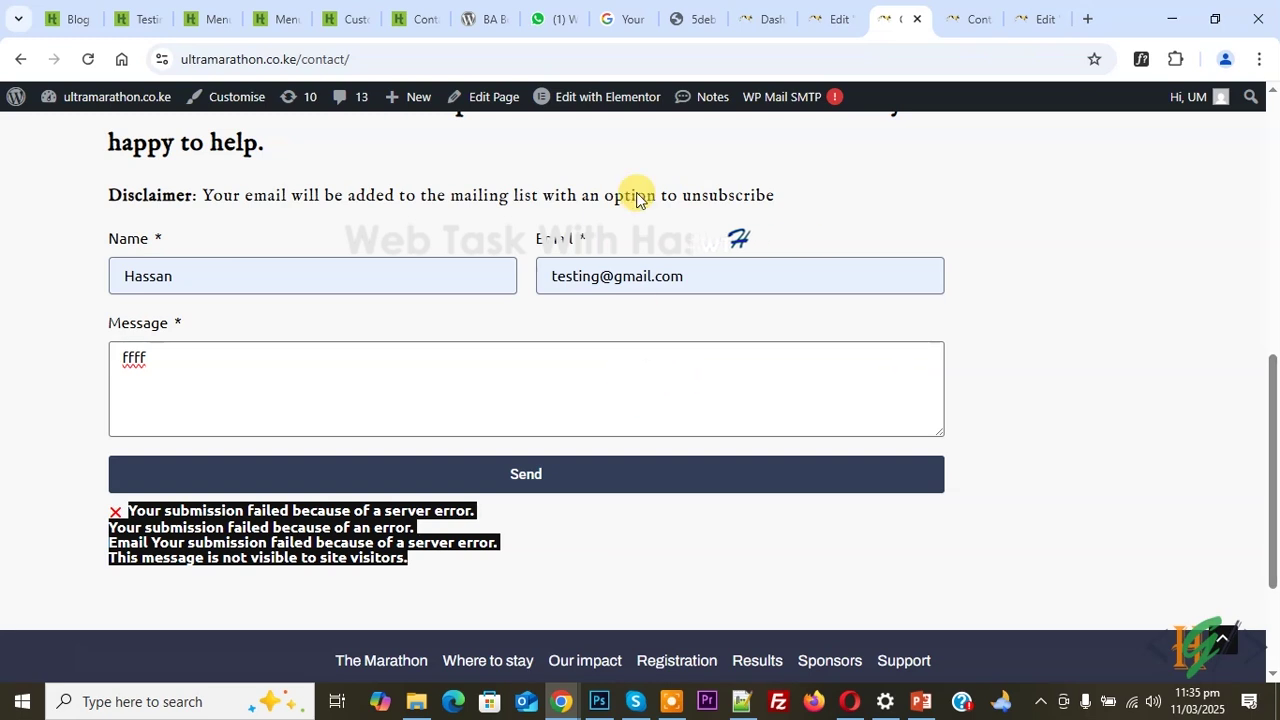
From the WordPress dashboard, search the plugin directory for "wp smtp" and look over the WP Mail SMTP entry
click(760, 10)
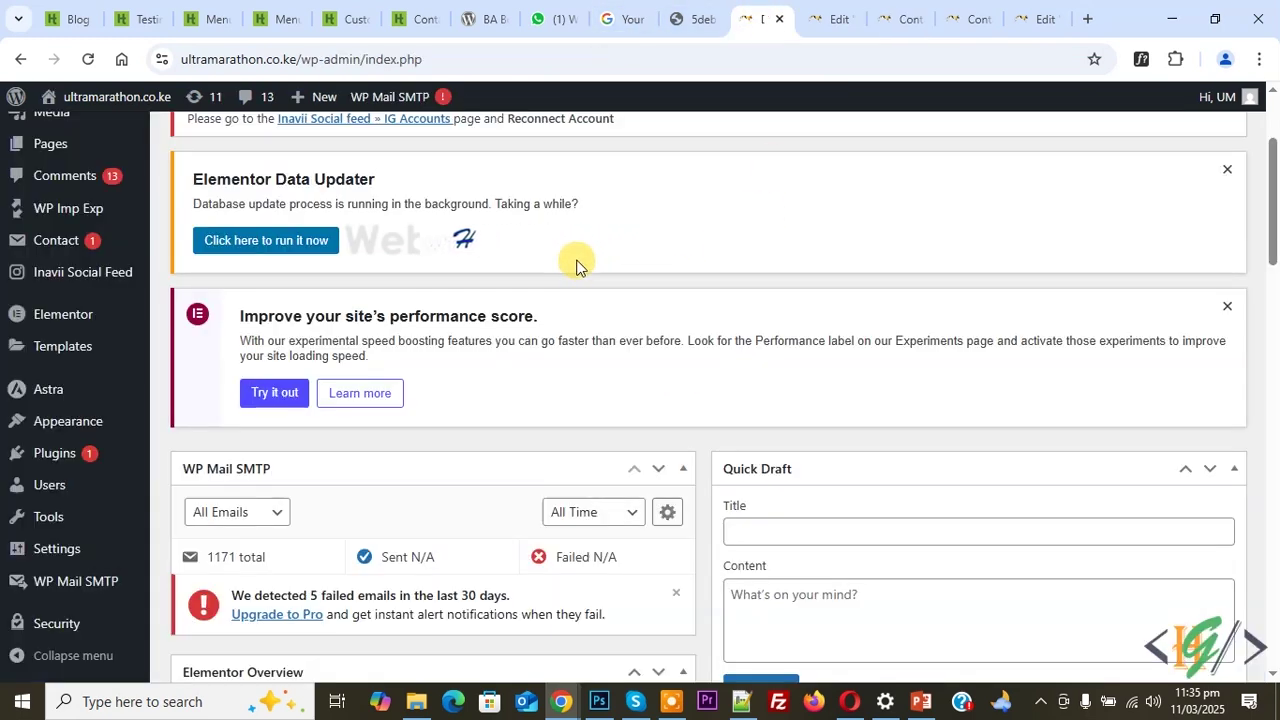
mouse_move(137, 457)
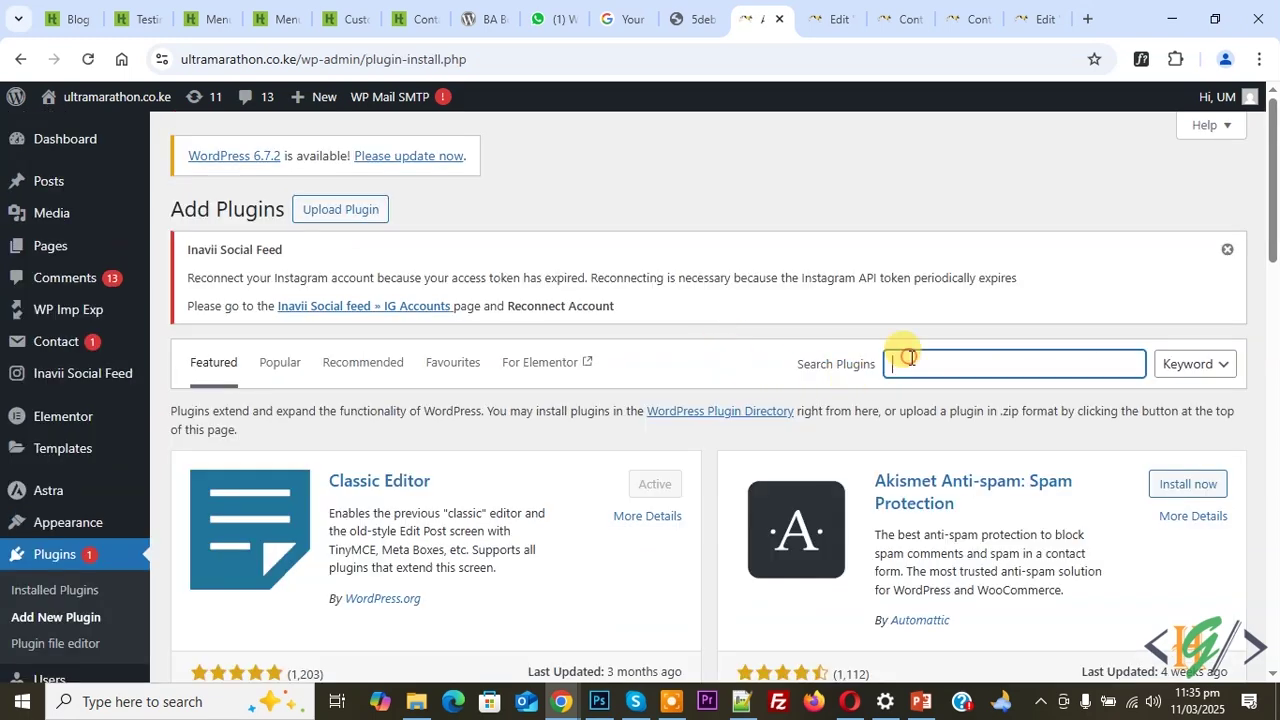
click(908, 358)
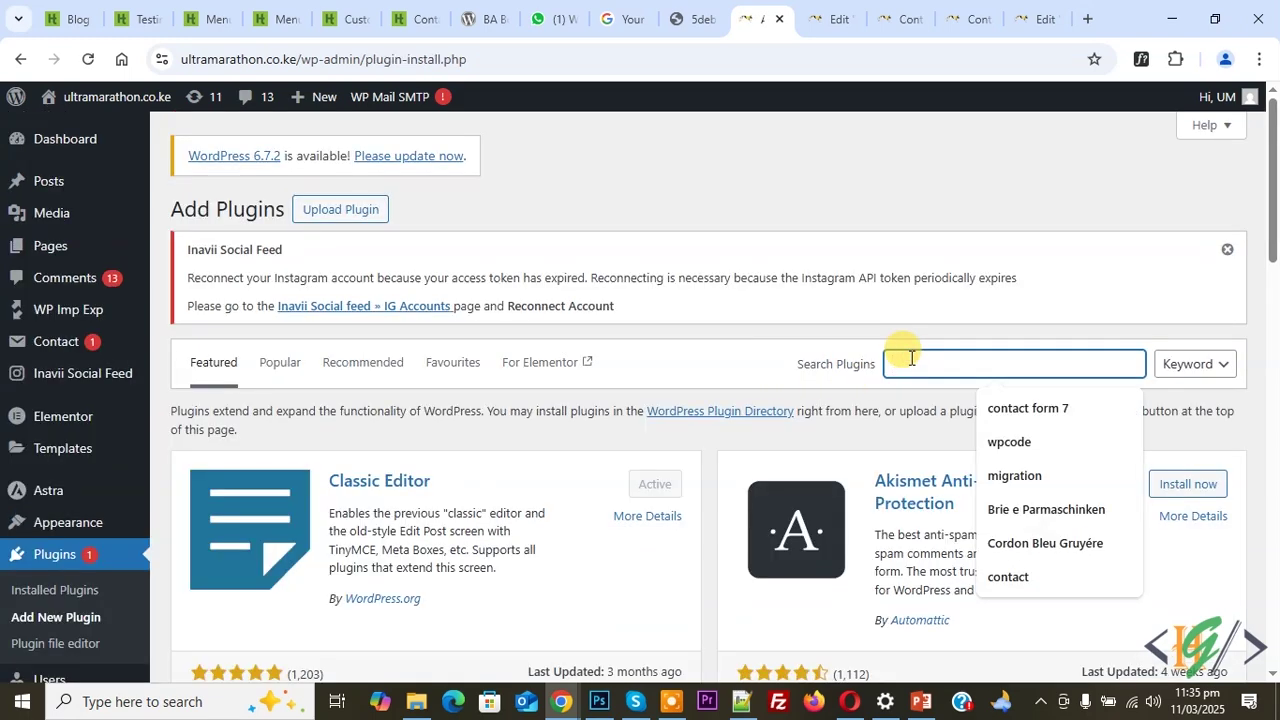
text(wp smtp)
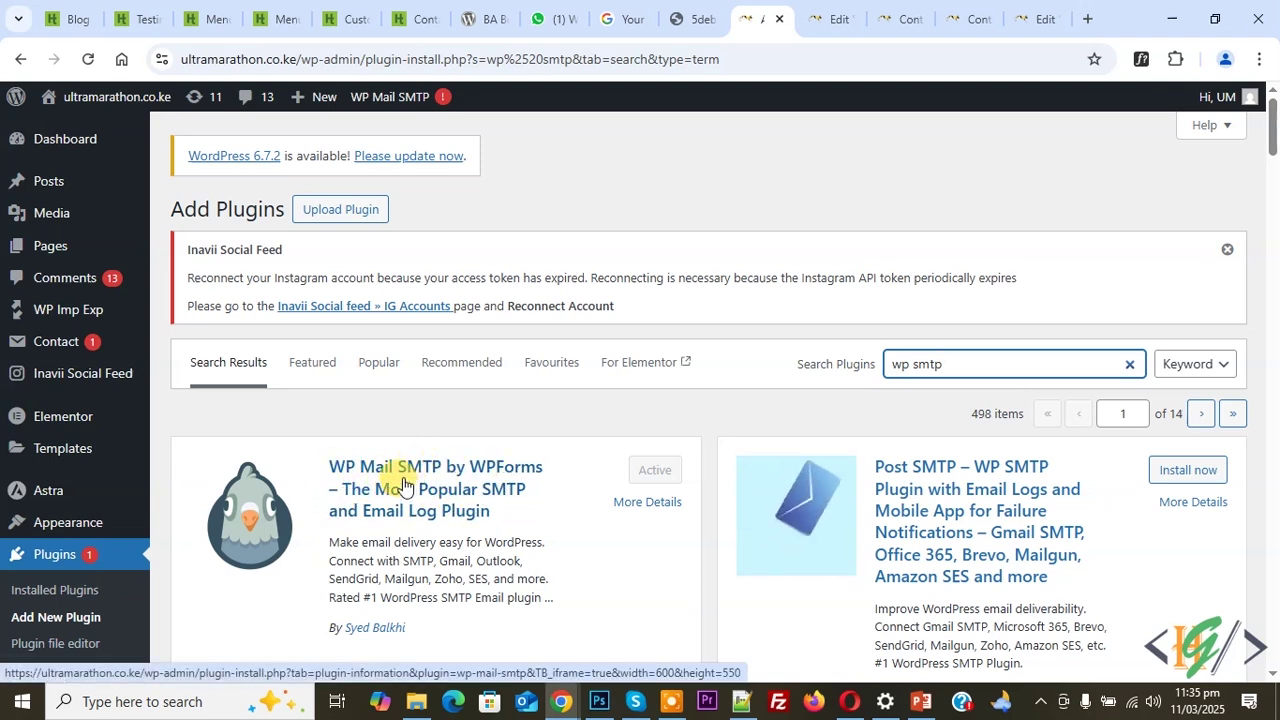
scroll(403, 485, down, 3)
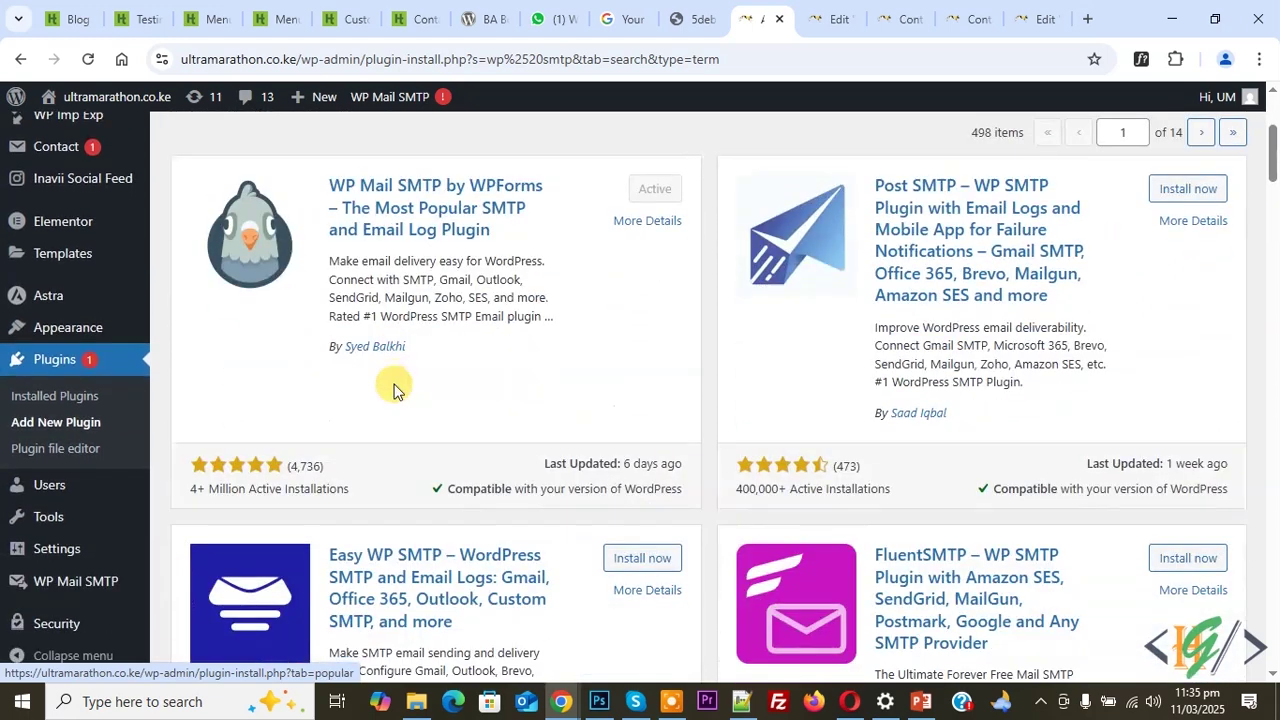
Open the WP Mail SMTP settings and examine the notice about the last failed email and its source
click(55, 580)
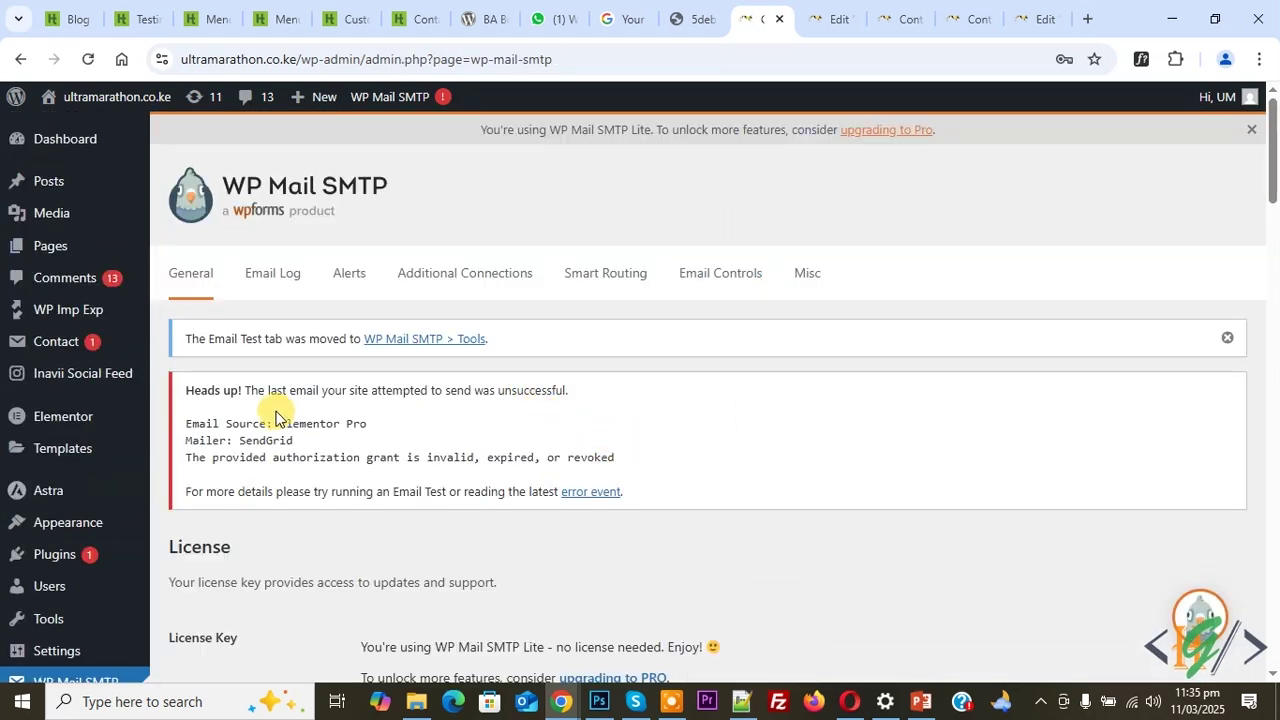
drag(266, 390, 524, 390)
drag(225, 423, 368, 428)
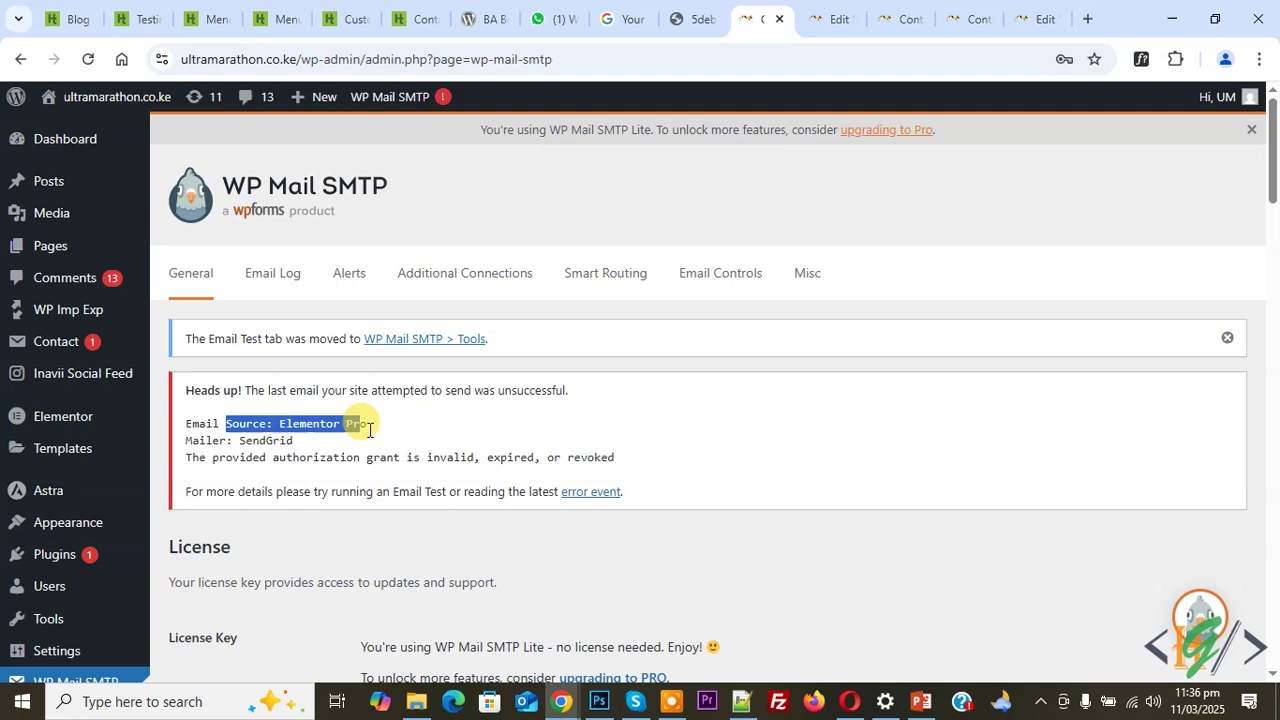
click(554, 562)
Replace the From Email under Primary Connection with the info address on the site's own domain
scroll(568, 518, down, 6)
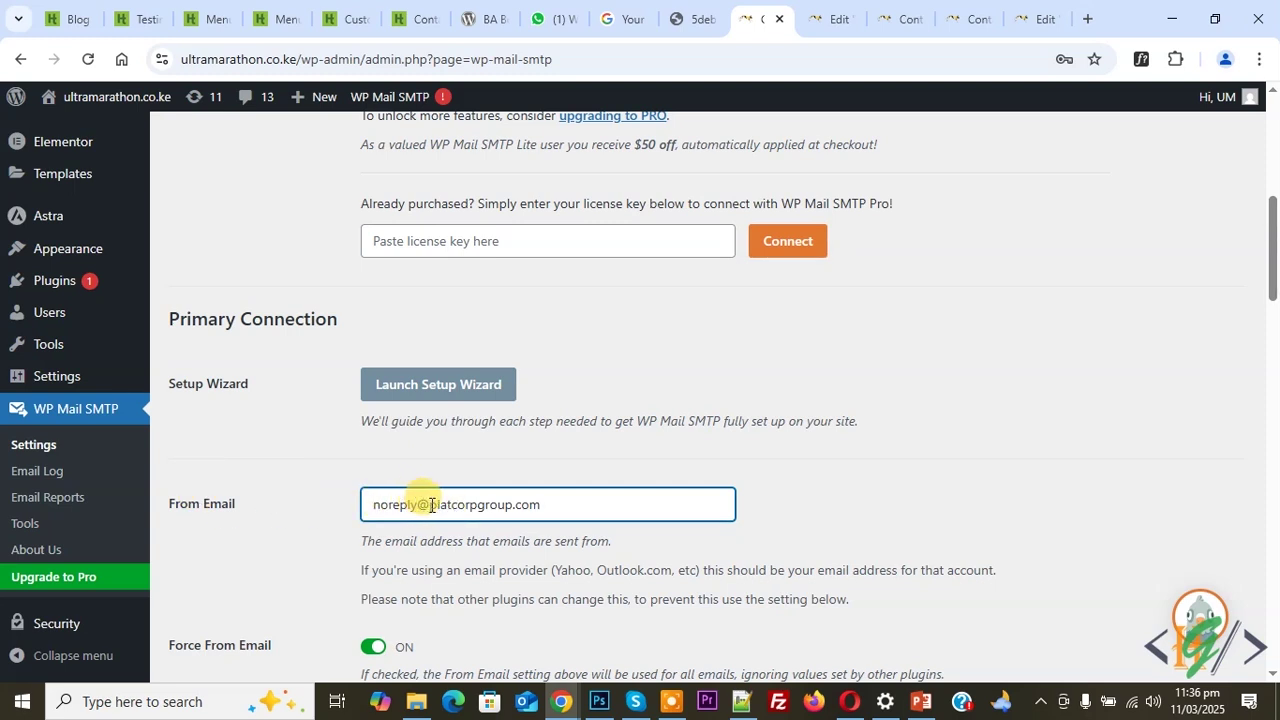
drag(431, 505, 545, 504)
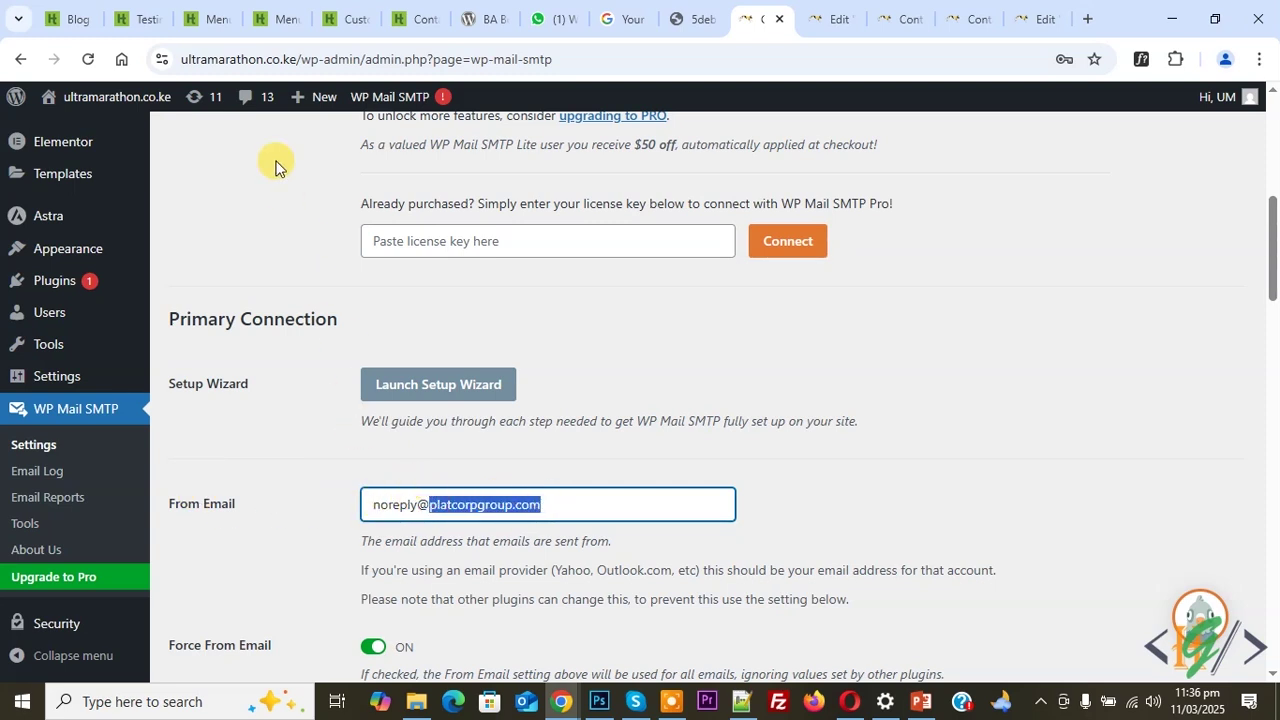
key(ctrl+a)
key(ctrl+v)
triple_click(486, 504)
click(492, 504)
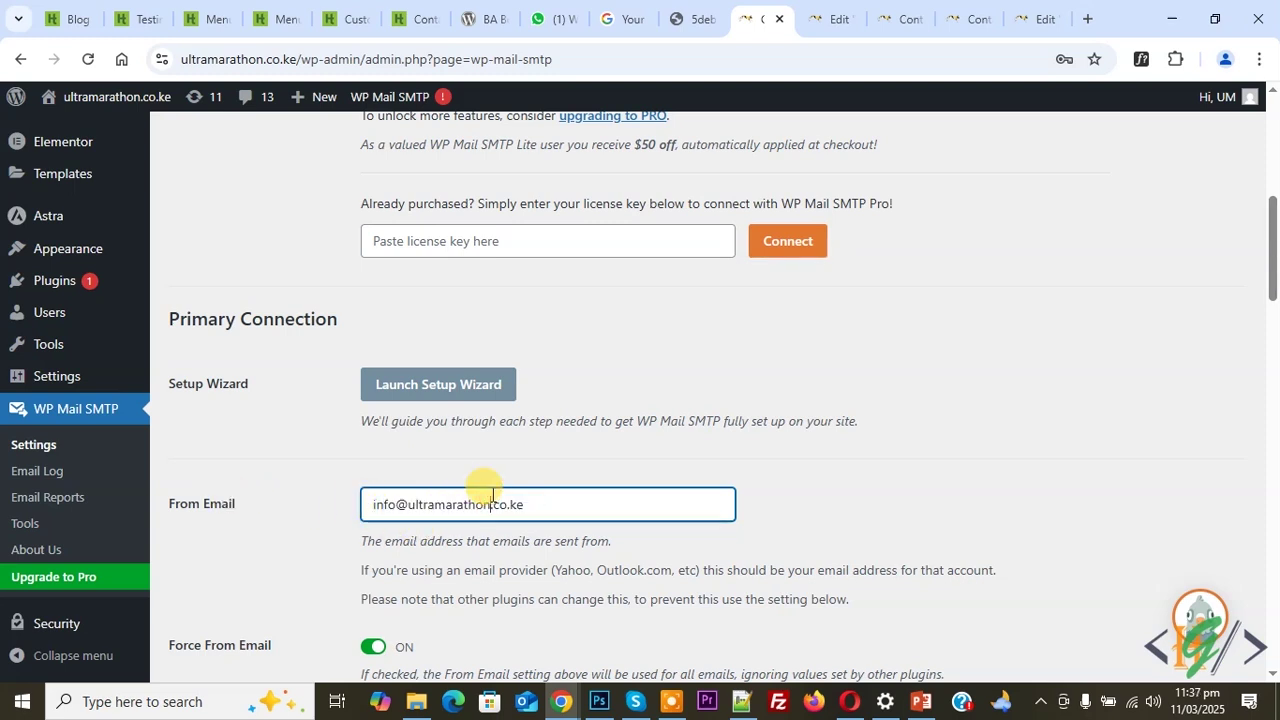
drag(410, 505, 537, 503)
click(405, 494)
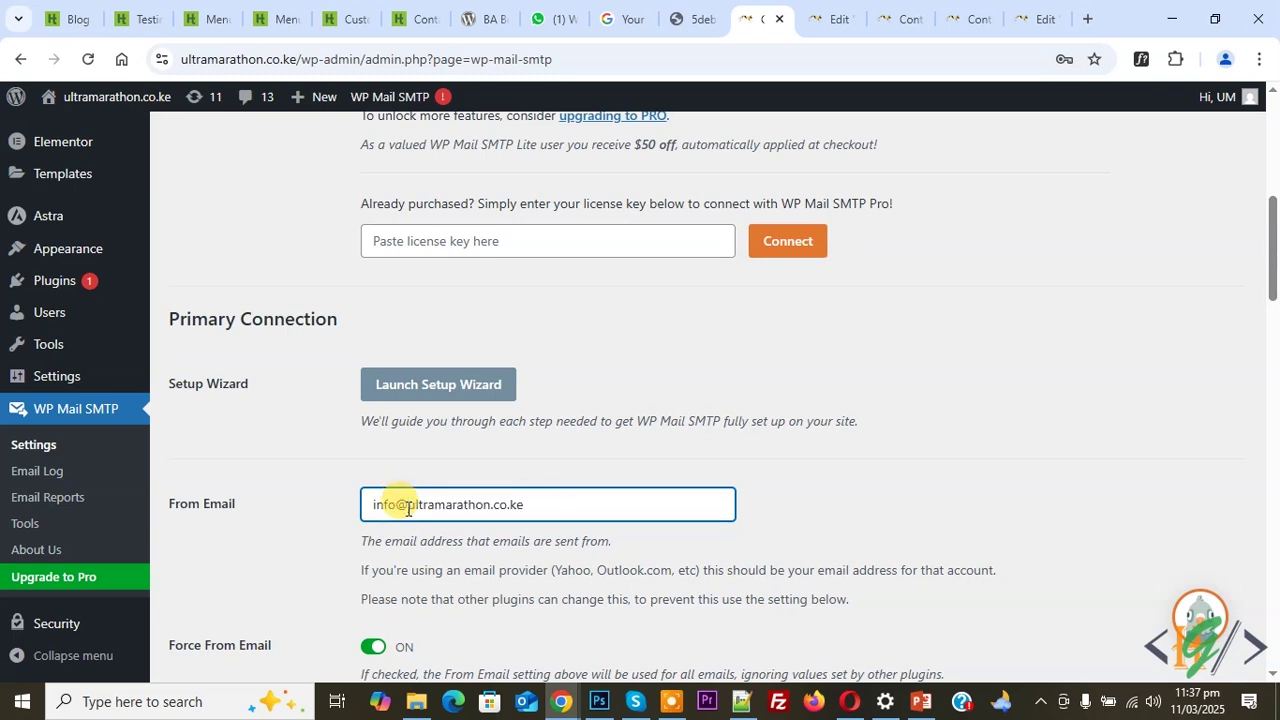
drag(407, 509, 520, 507)
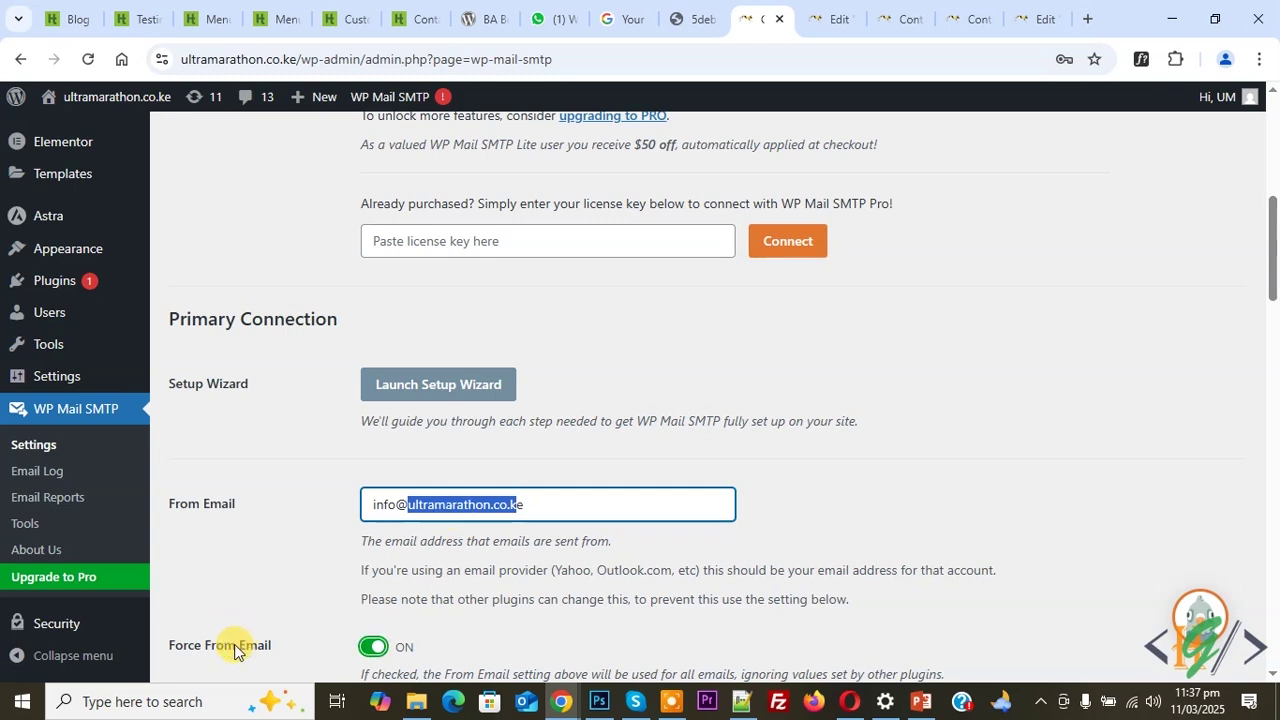
Set the From Name to "Ultra Marathon Contact Form"
scroll(460, 588, down, 3)
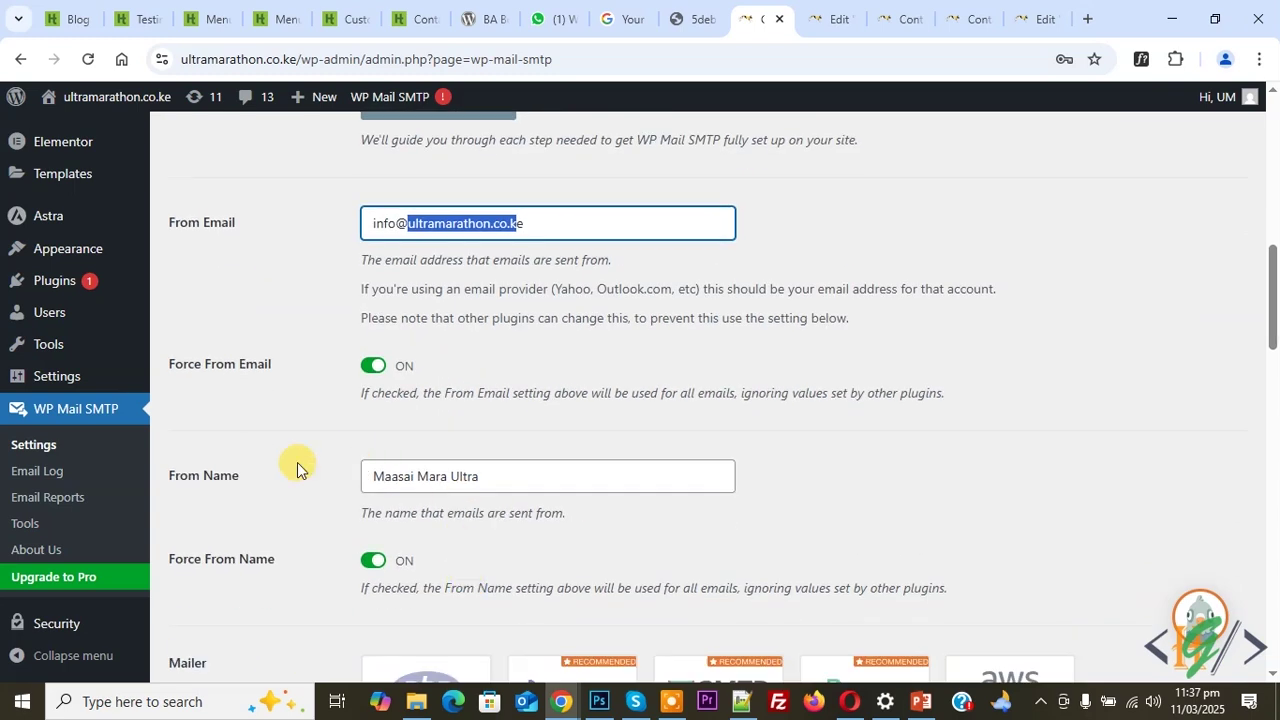
click(410, 490)
key(ctrl+a)
text(Ultra Marathon Contact Form)
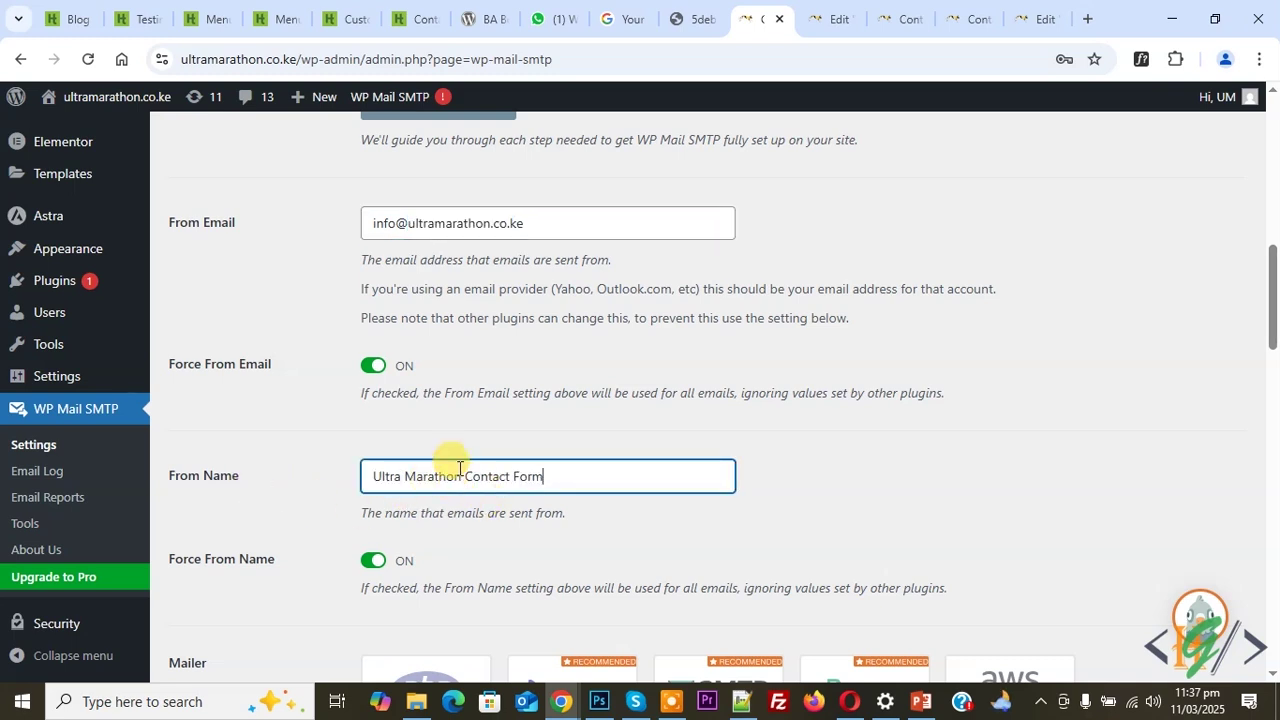
Choose Default (none) as the mailer and review the remaining mailer and Backup Connection options
scroll(459, 468, down, 2)
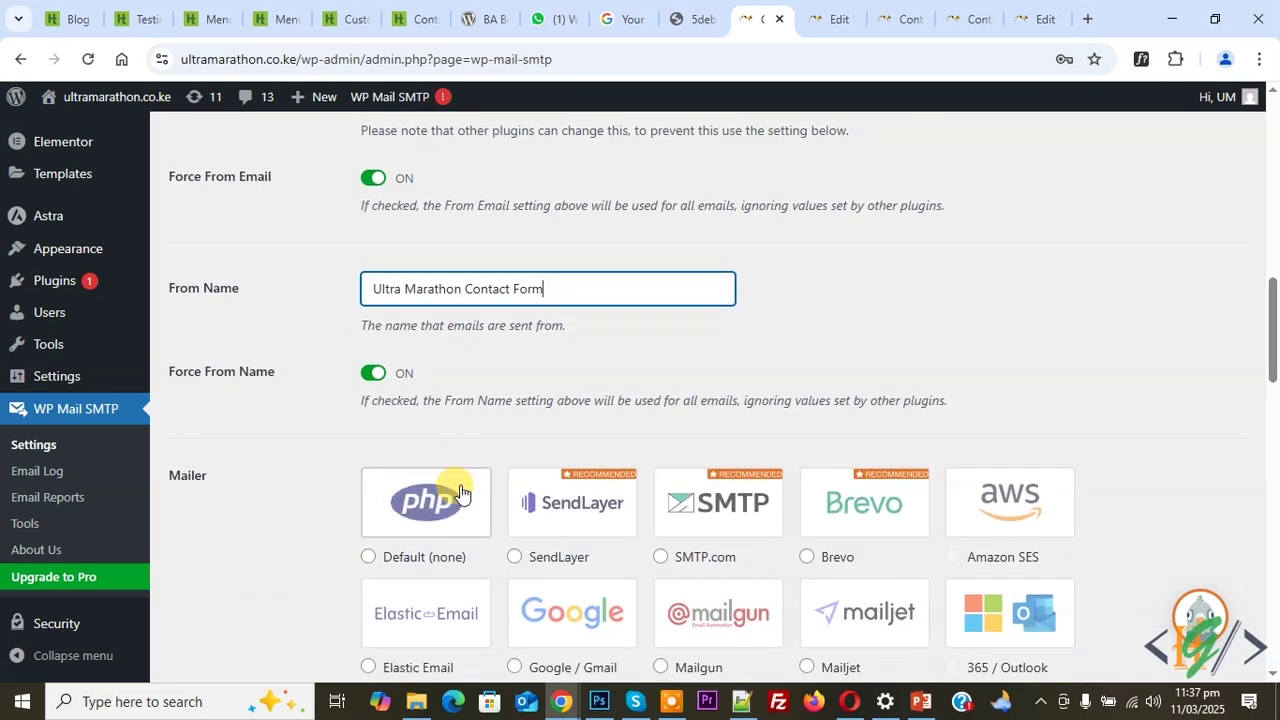
click(391, 530)
scroll(389, 577, down, 1)
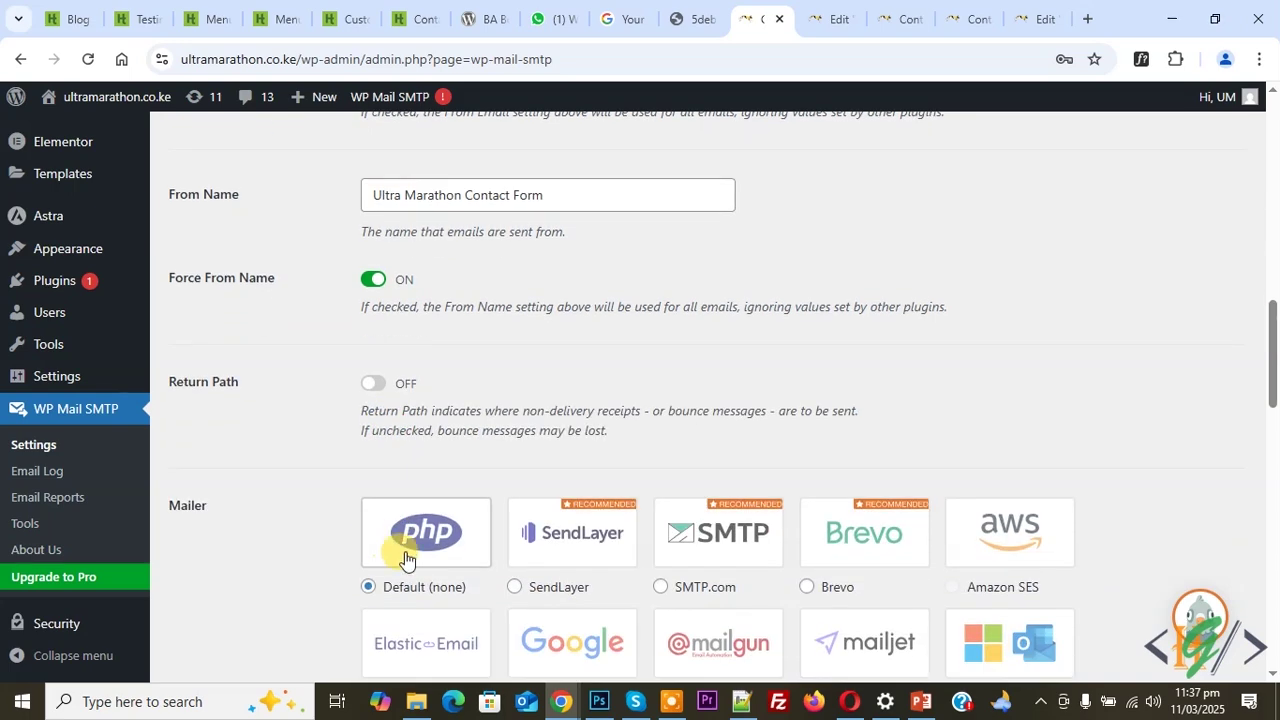
scroll(414, 486, down, 6)
scroll(414, 482, down, 1)
scroll(416, 479, up, 3)
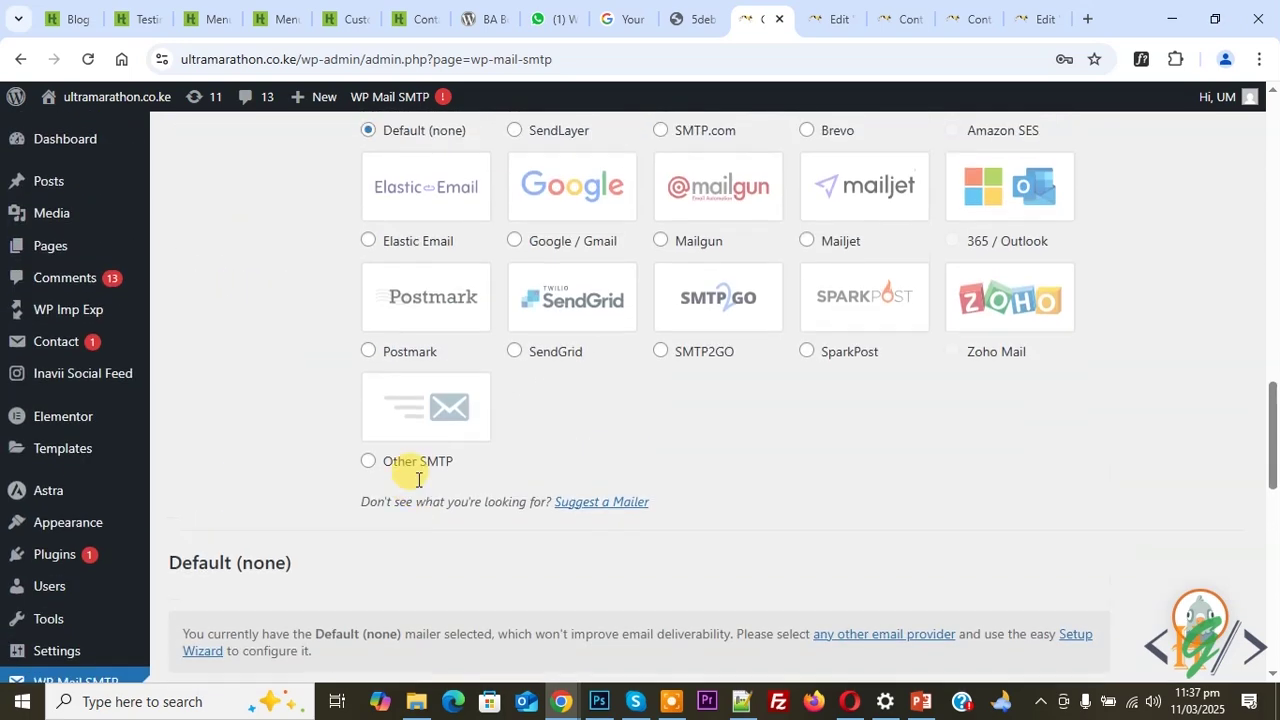
scroll(417, 479, up, 3)
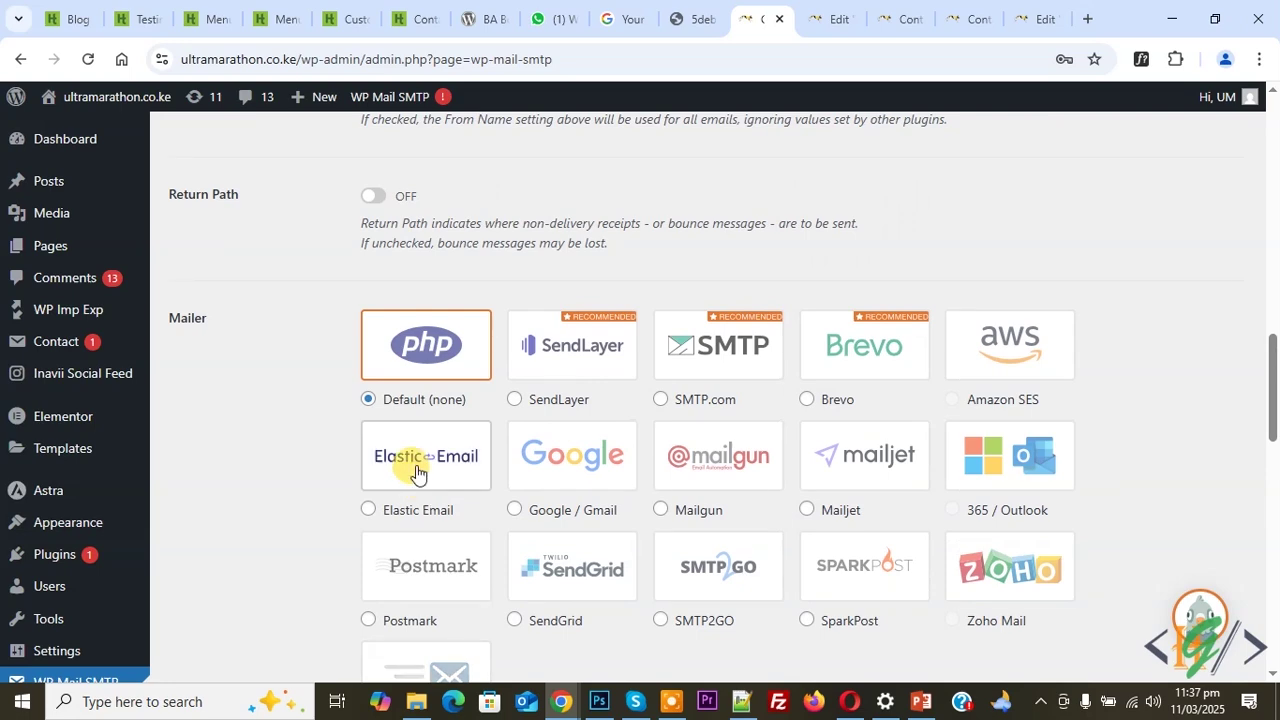
scroll(420, 478, down, 5)
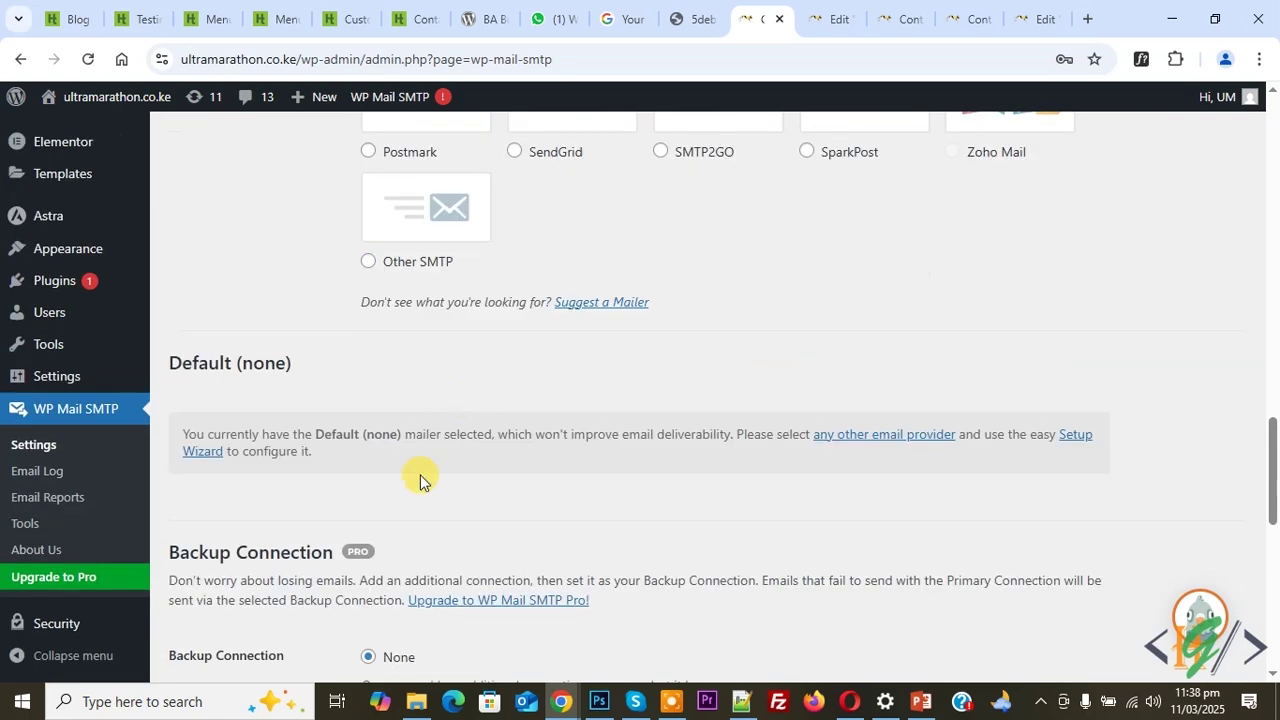
scroll(420, 476, down, 3)
scroll(220, 530, up, 1)
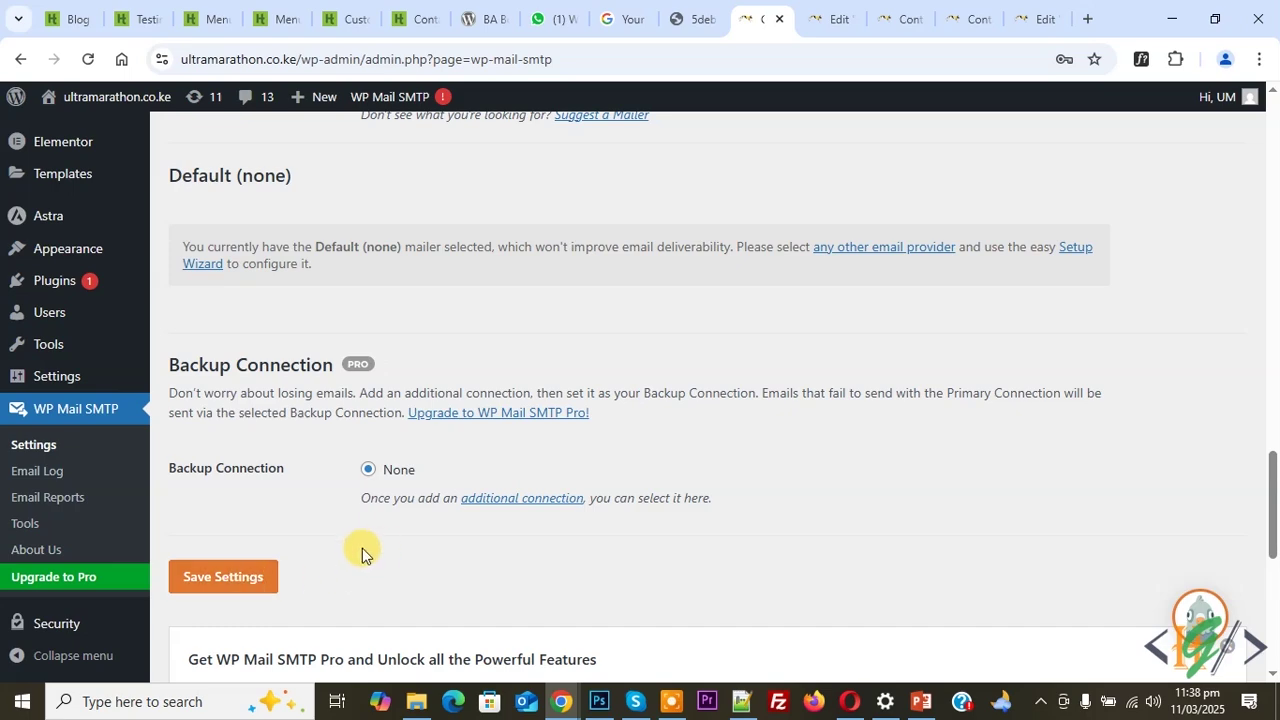
Select Other SMTP as the mailer and review its host, encryption, port and login fields
scroll(362, 548, up, 4)
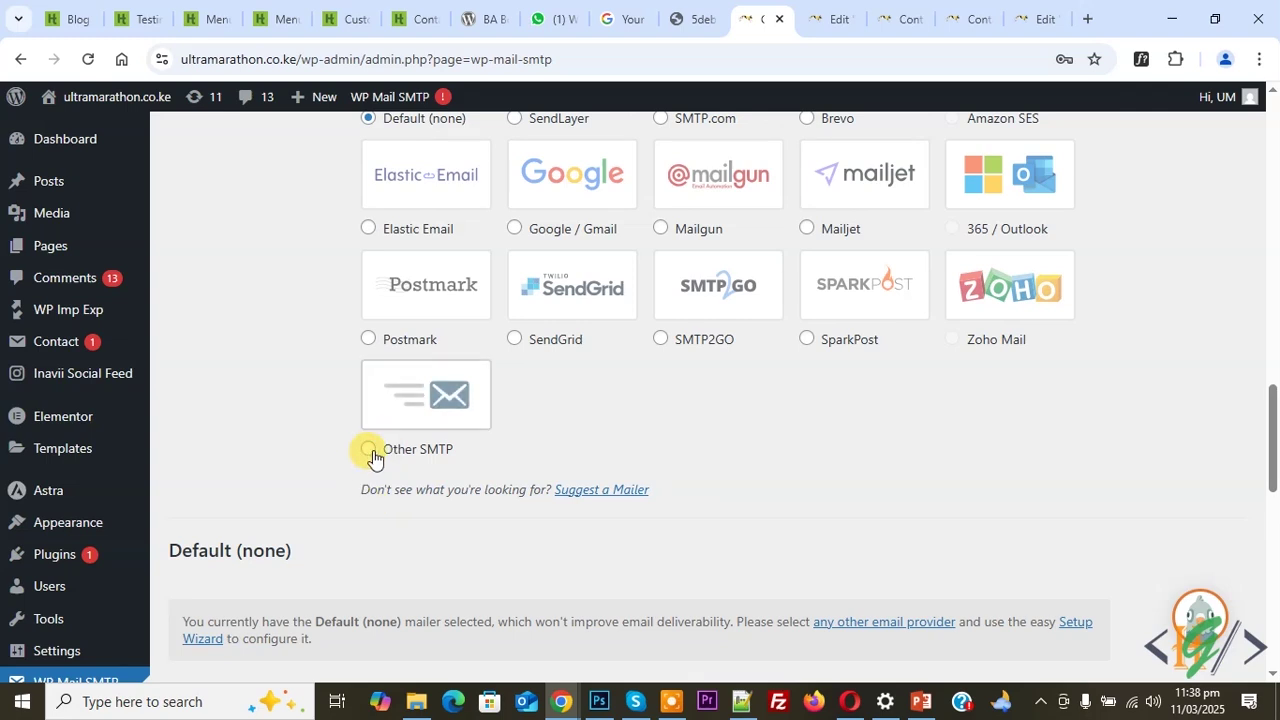
click(369, 449)
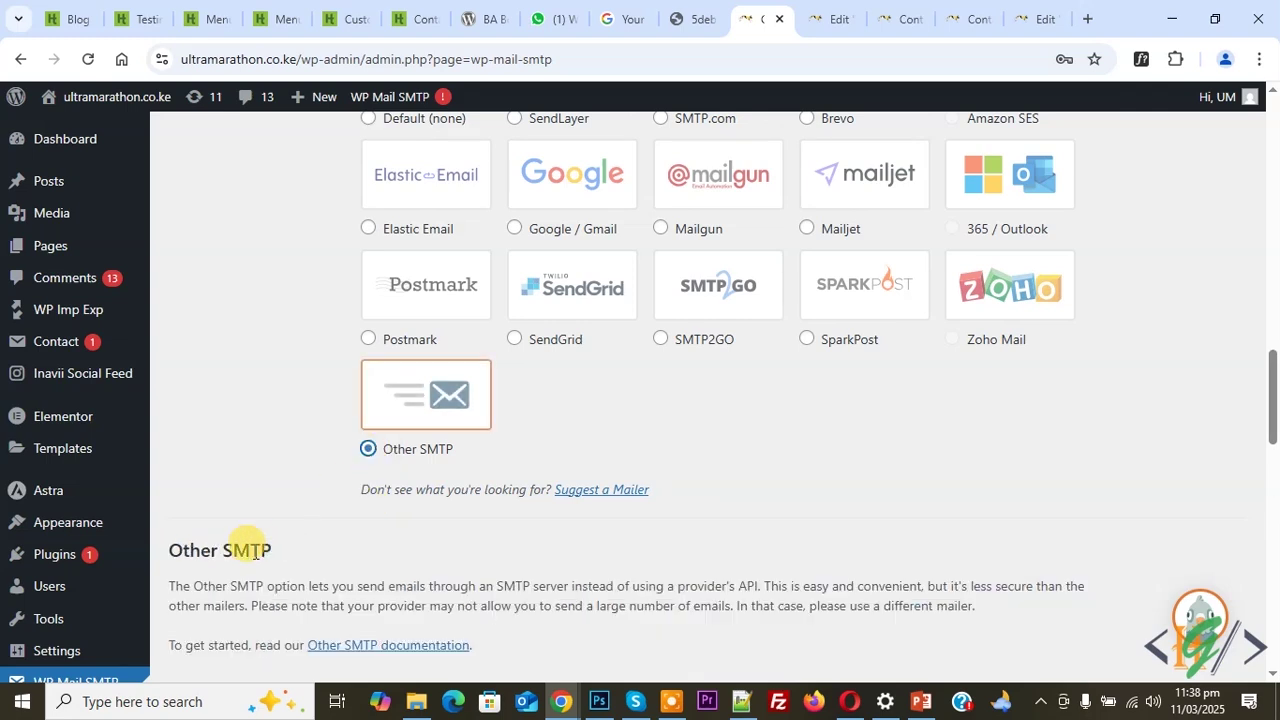
scroll(491, 477, down, 3)
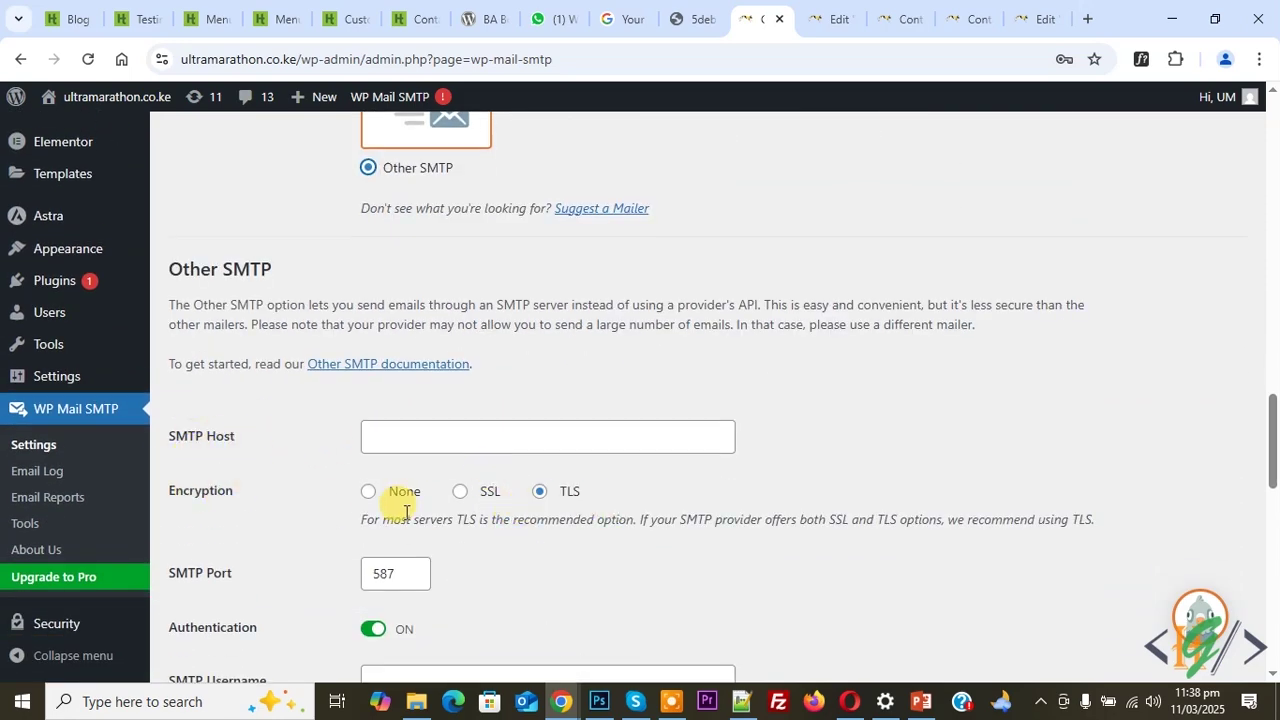
scroll(240, 550, down, 2)
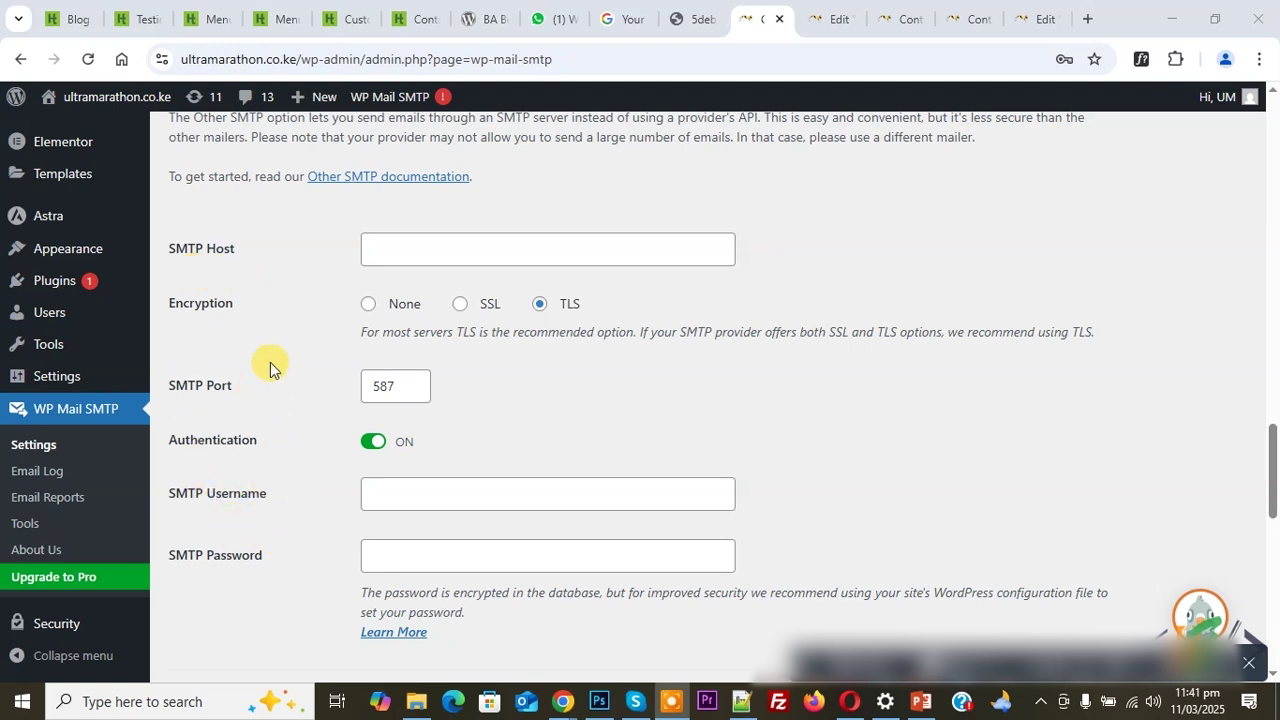
Switch the mailer back to Default (none) and save the WP Mail SMTP settings
scroll(294, 463, up, 4)
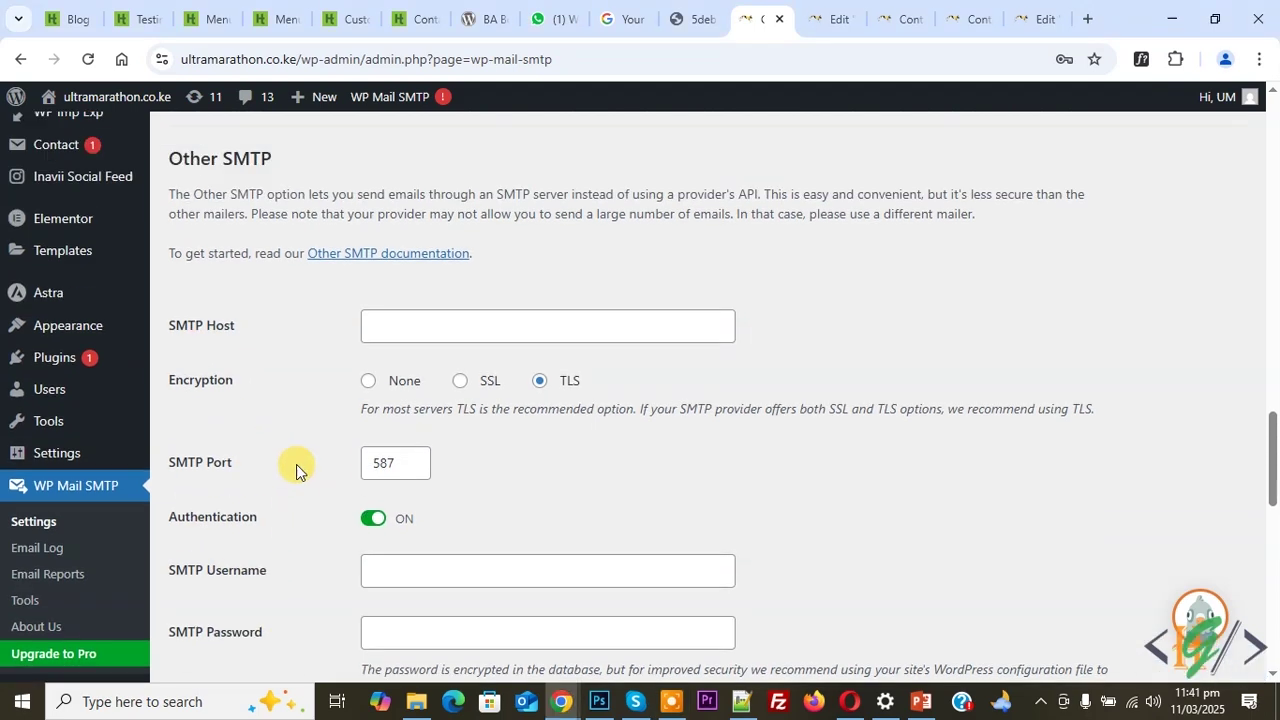
scroll(400, 320, up, 2)
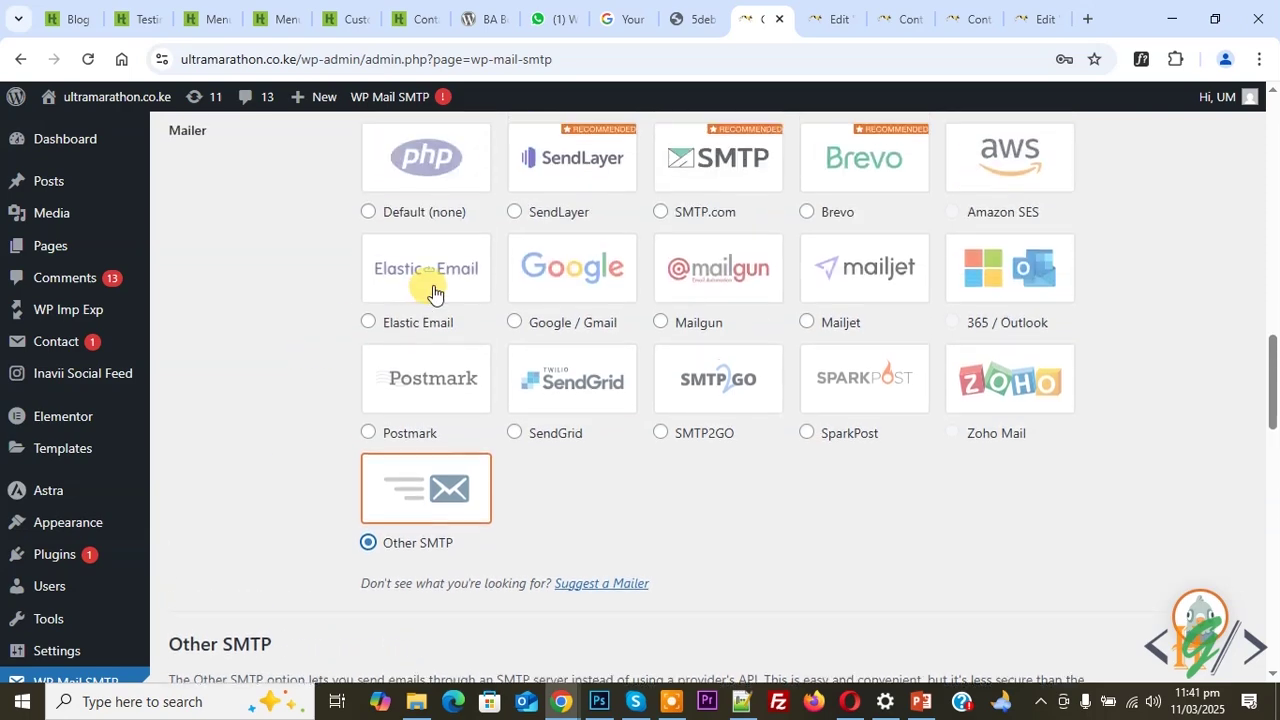
click(434, 177)
scroll(292, 458, down, 5)
click(262, 481)
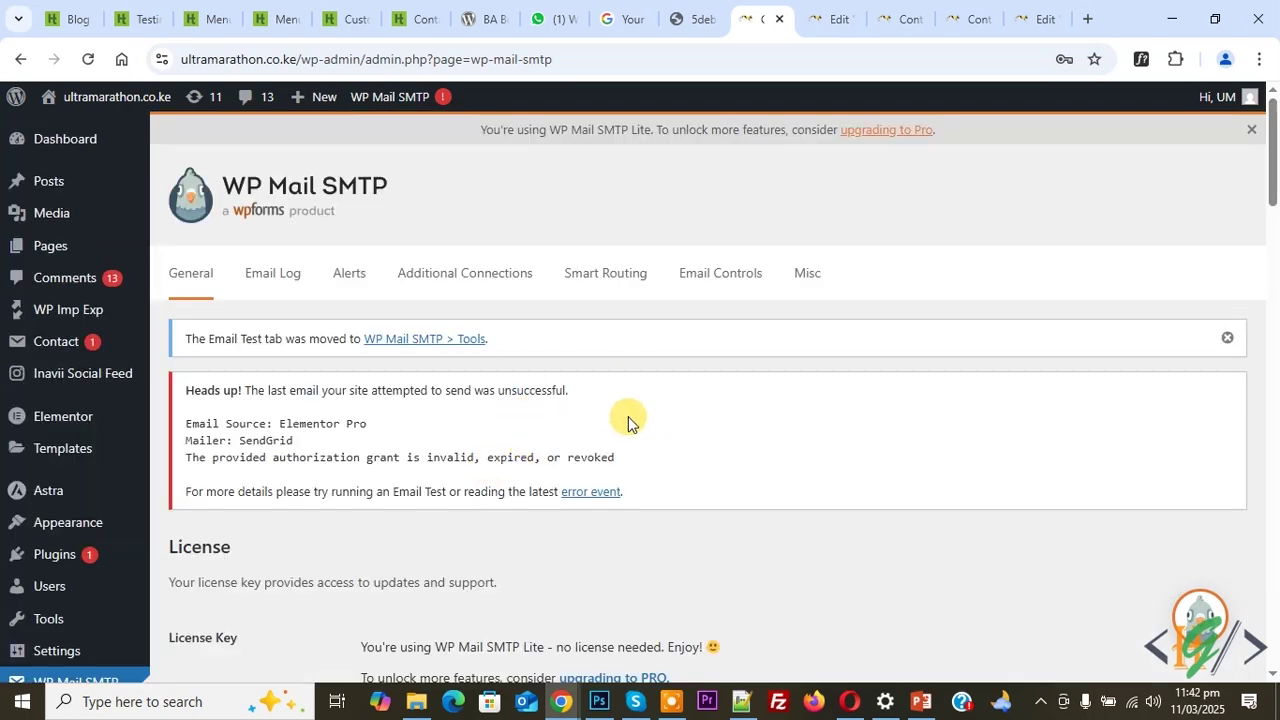
Reload the live contact page and submit the form with a test name, email and the message "ggg"
click(830, 19)
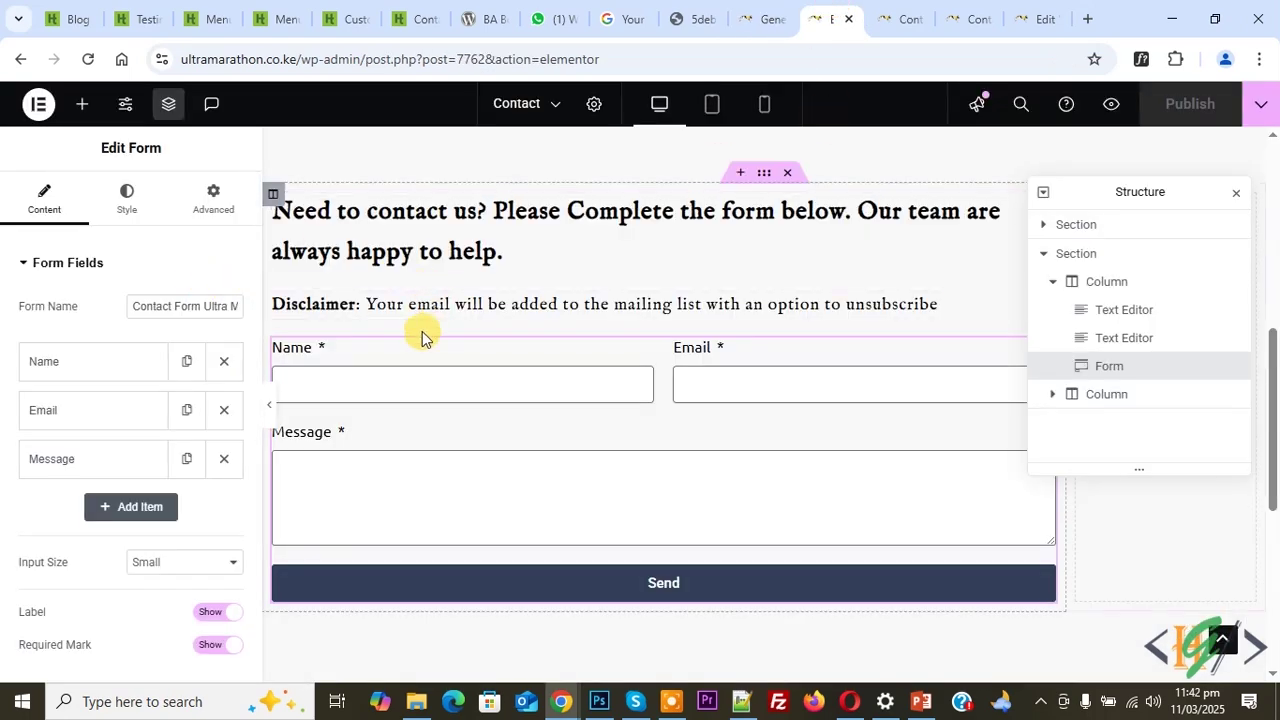
click(895, 19)
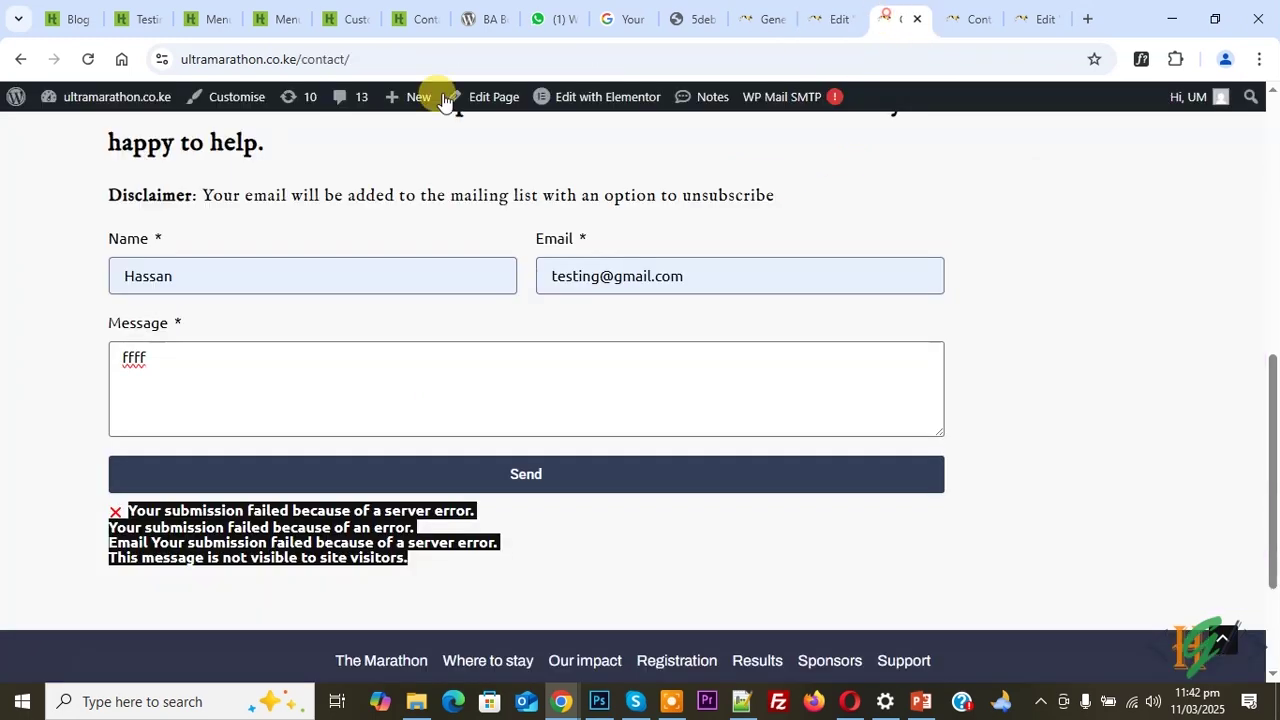
click(87, 59)
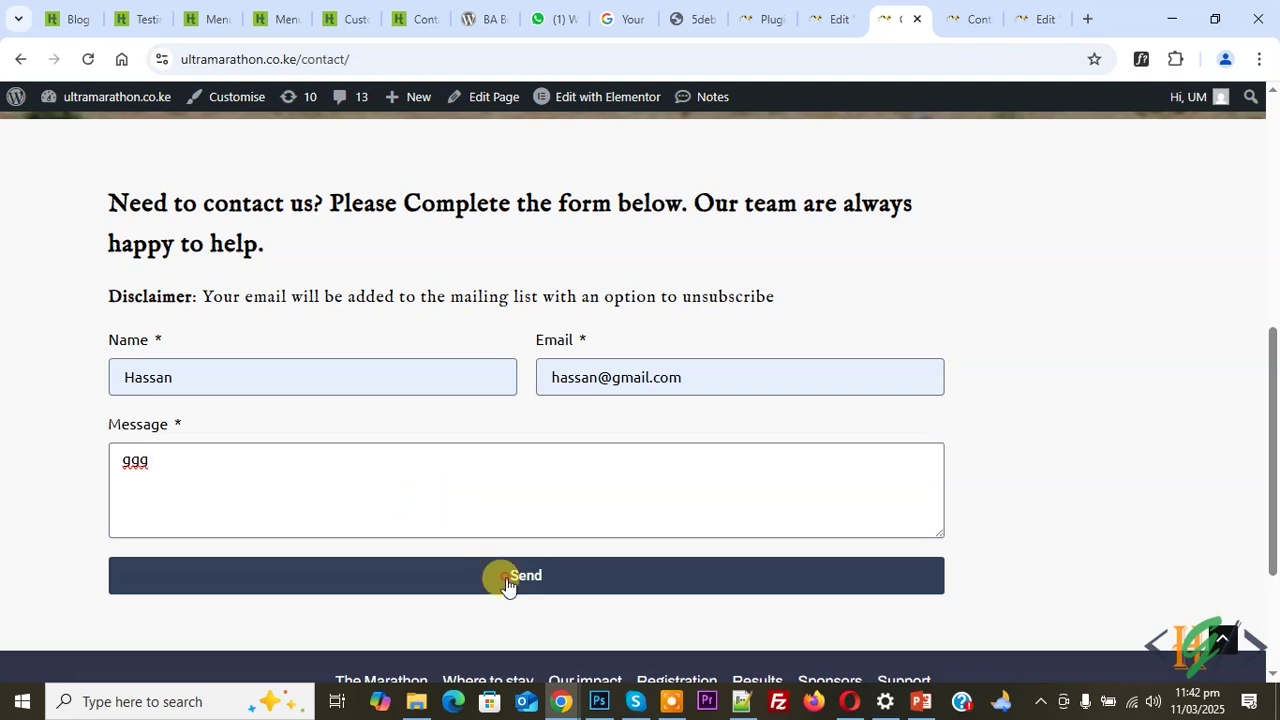
click(509, 577)
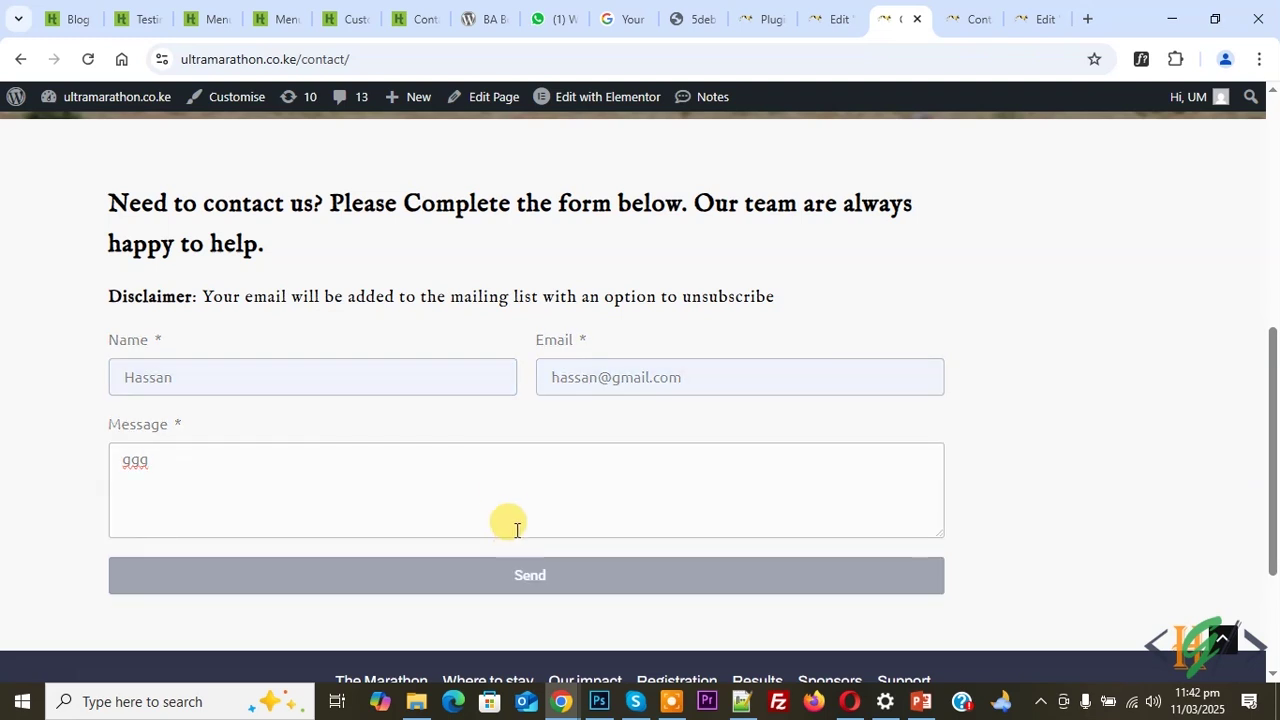
scroll(505, 510, down, 1)
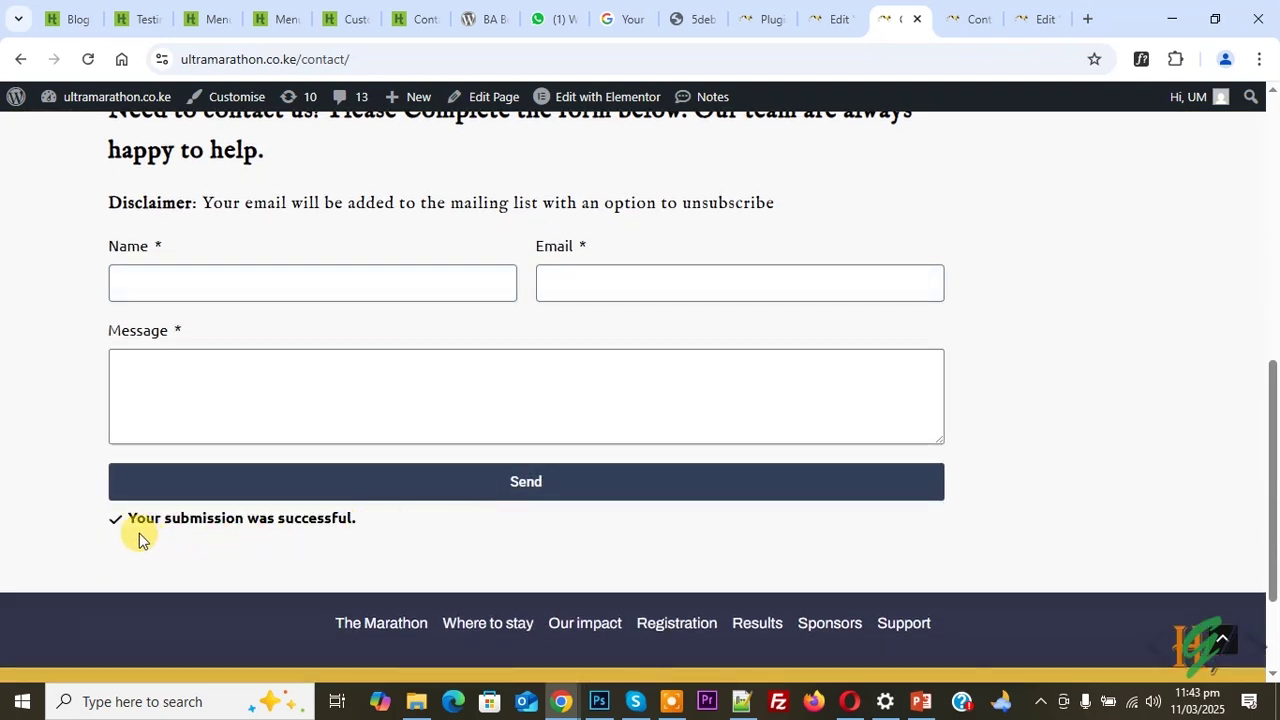